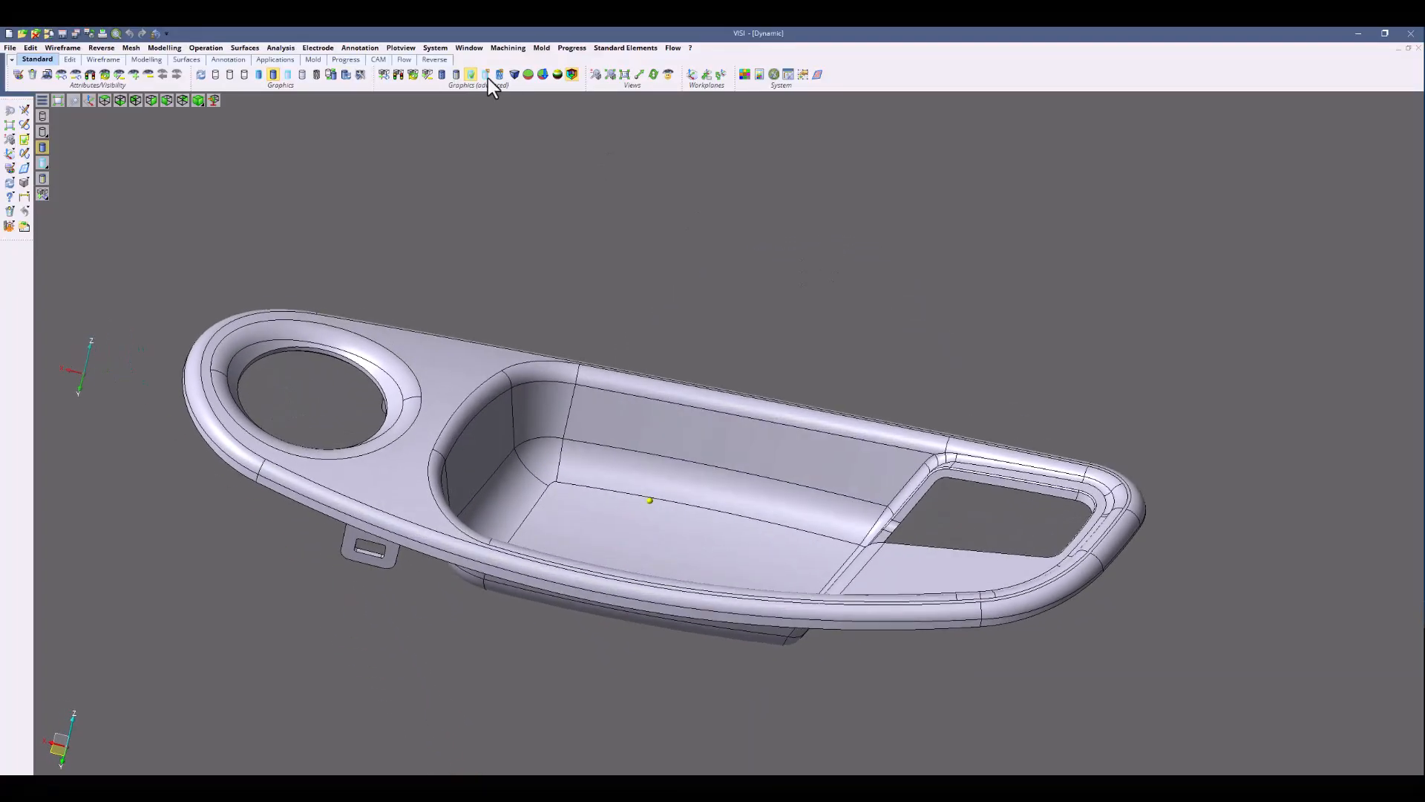
Step: Start a split line analysis on the tray body using isocline curves, with the split bodies coloured
{"action": "left_click", "coordinate": [280, 47]}
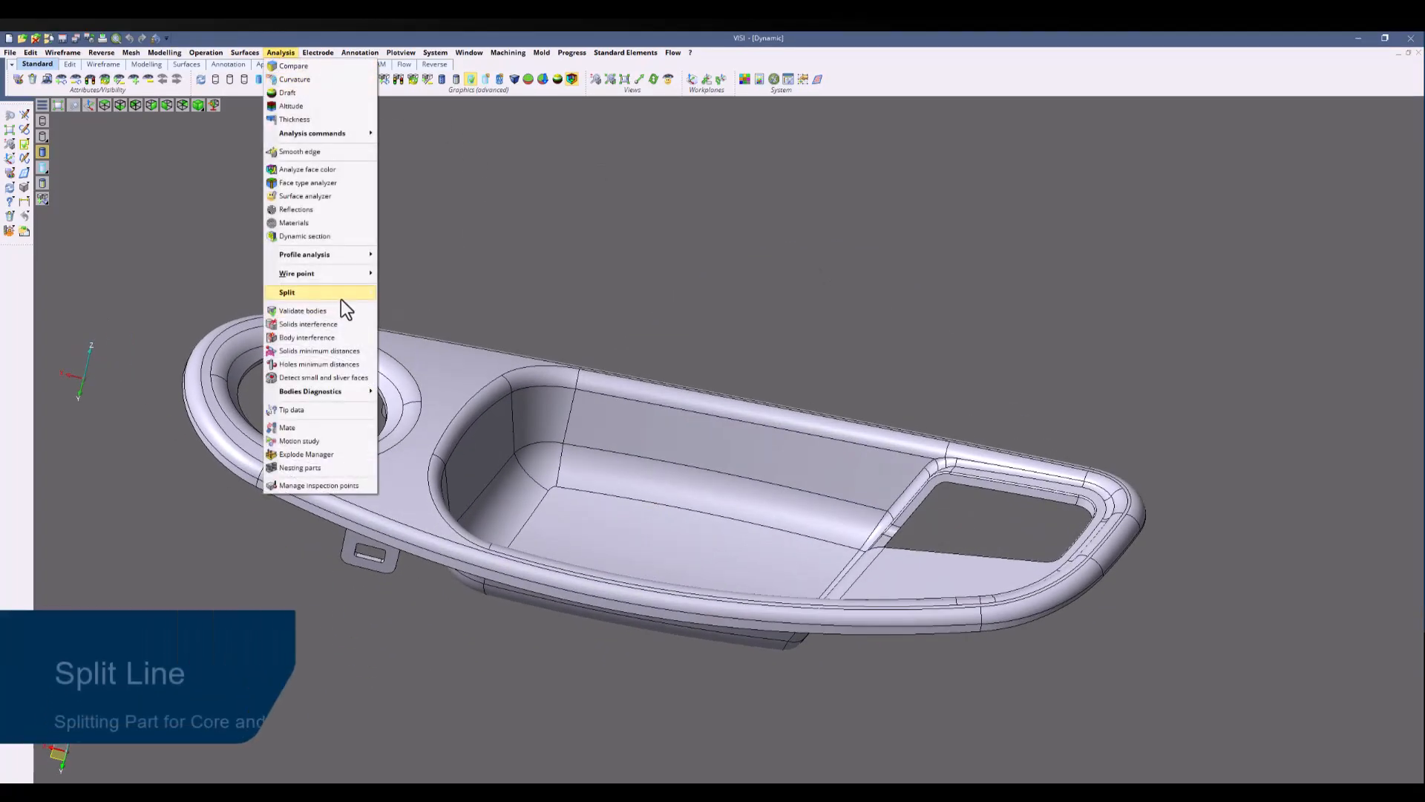
{"action": "mouse_move", "coordinate": [336, 294]}
{"action": "left_click", "coordinate": [413, 291]}
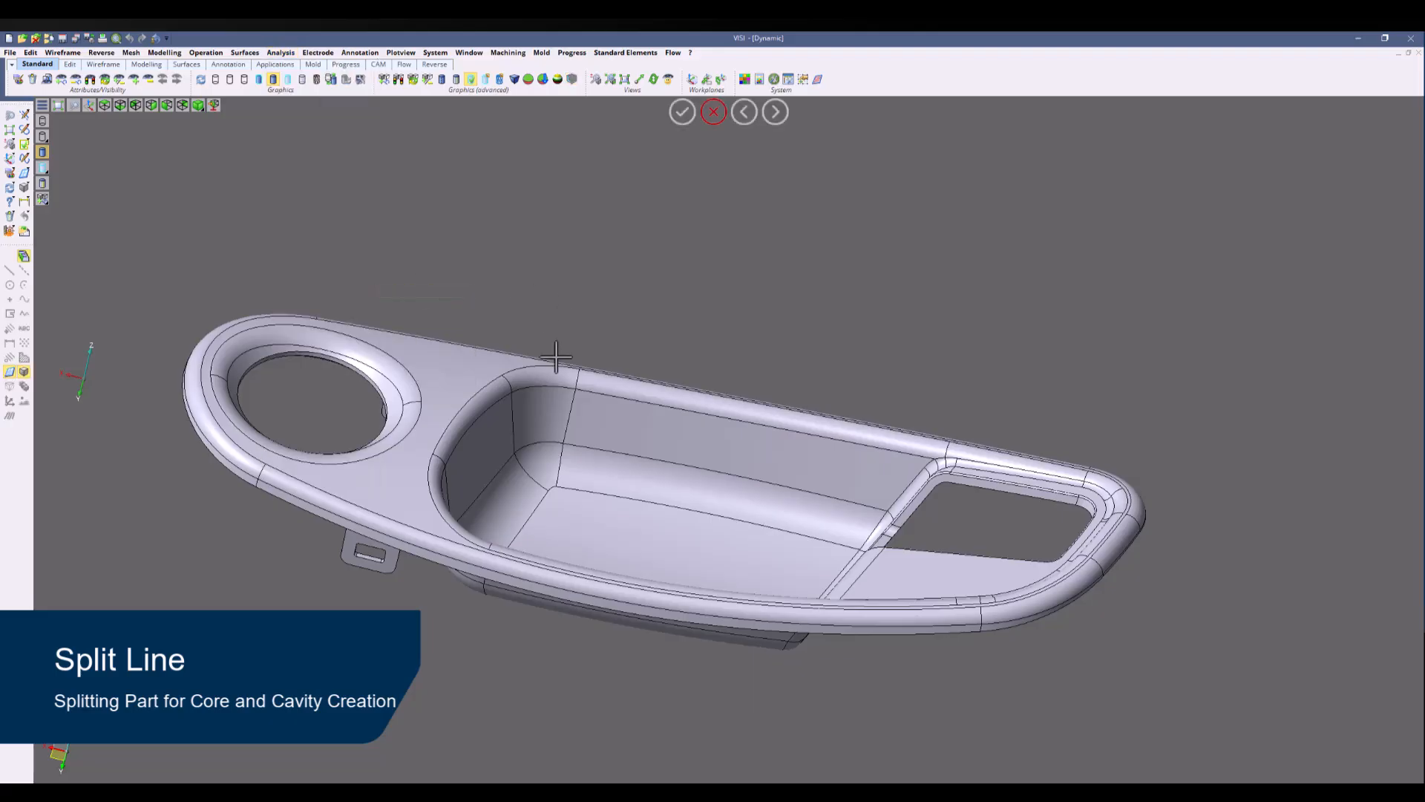
{"action": "left_click", "coordinate": [462, 399]}
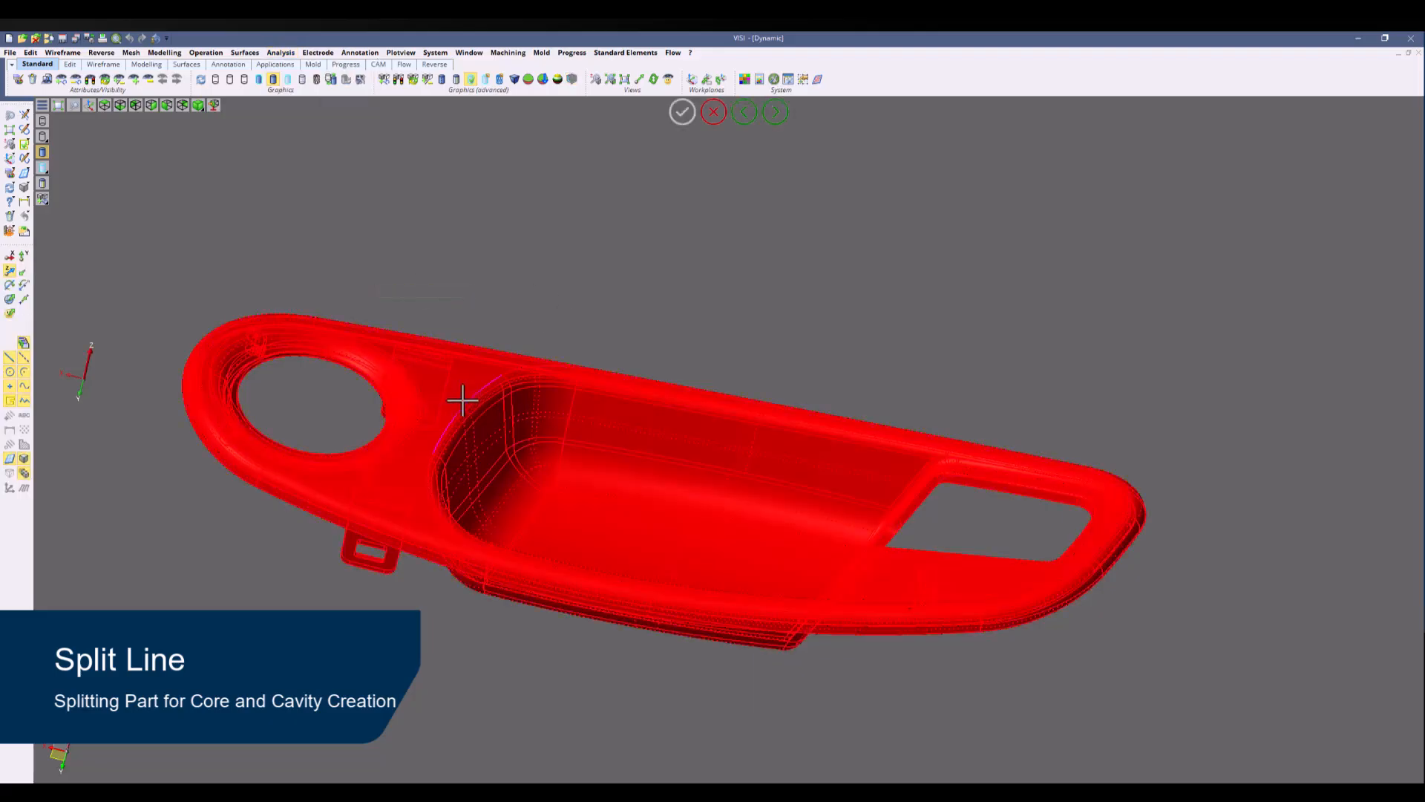
{"action": "right_click", "coordinate": [770, 282]}
{"action": "middle_click_drag", "start_coordinate": [770, 282], "coordinate": [771, 282]}
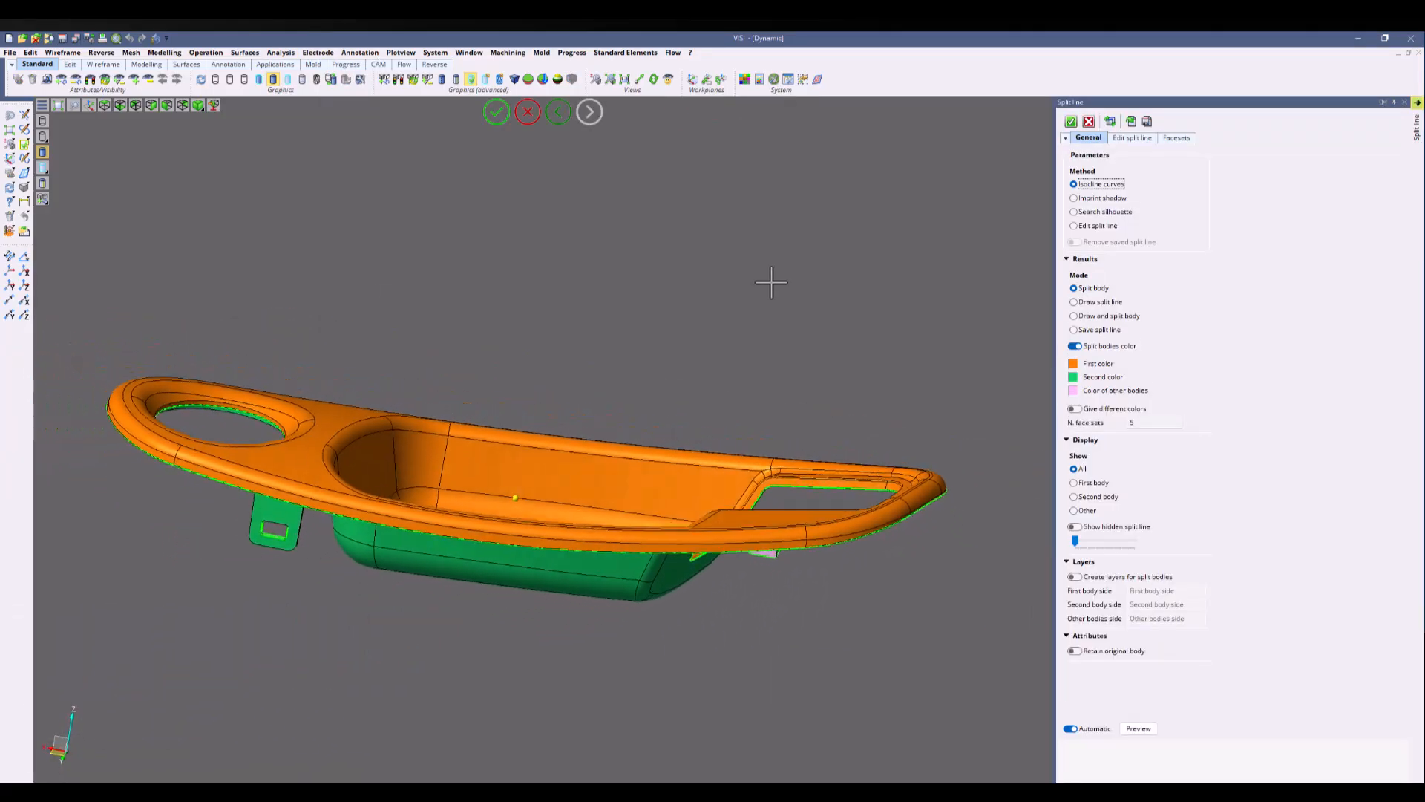
Step: Preview the separation of the tray's face sets and inspect the split bodies from above and the side
{"action": "left_click", "coordinate": [1177, 139]}
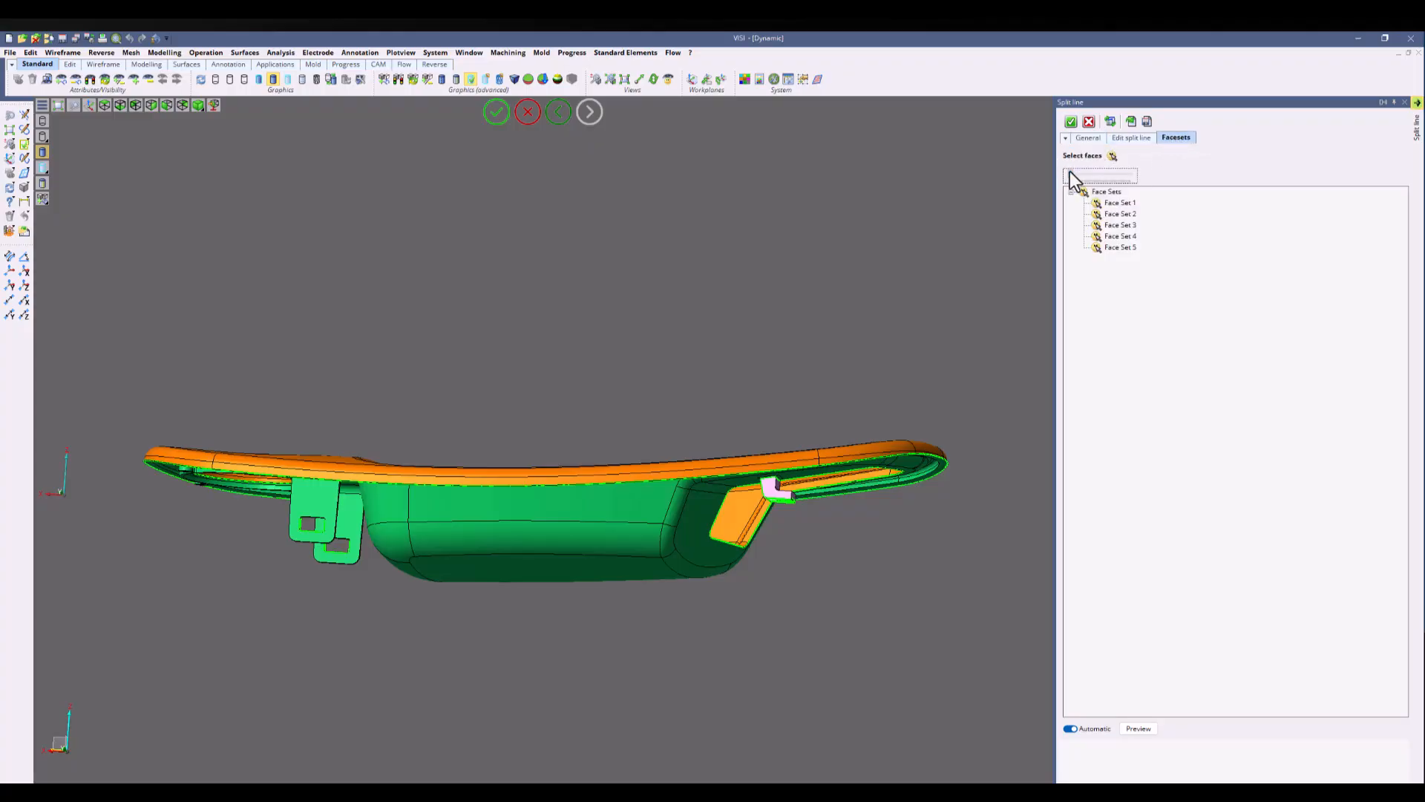
{"action": "mouse_move", "coordinate": [1070, 172]}
{"action": "left_mouse_down"}
{"action": "mouse_move", "coordinate": [1084, 171]}
{"action": "mouse_move", "coordinate": [1060, 168]}
{"action": "left_mouse_up"}
{"action": "middle_click_drag", "start_coordinate": [781, 494], "coordinate": [310, 502]}
{"action": "scroll", "coordinate": [300, 497], "scroll_direction": "up", "scroll_amount": 4}
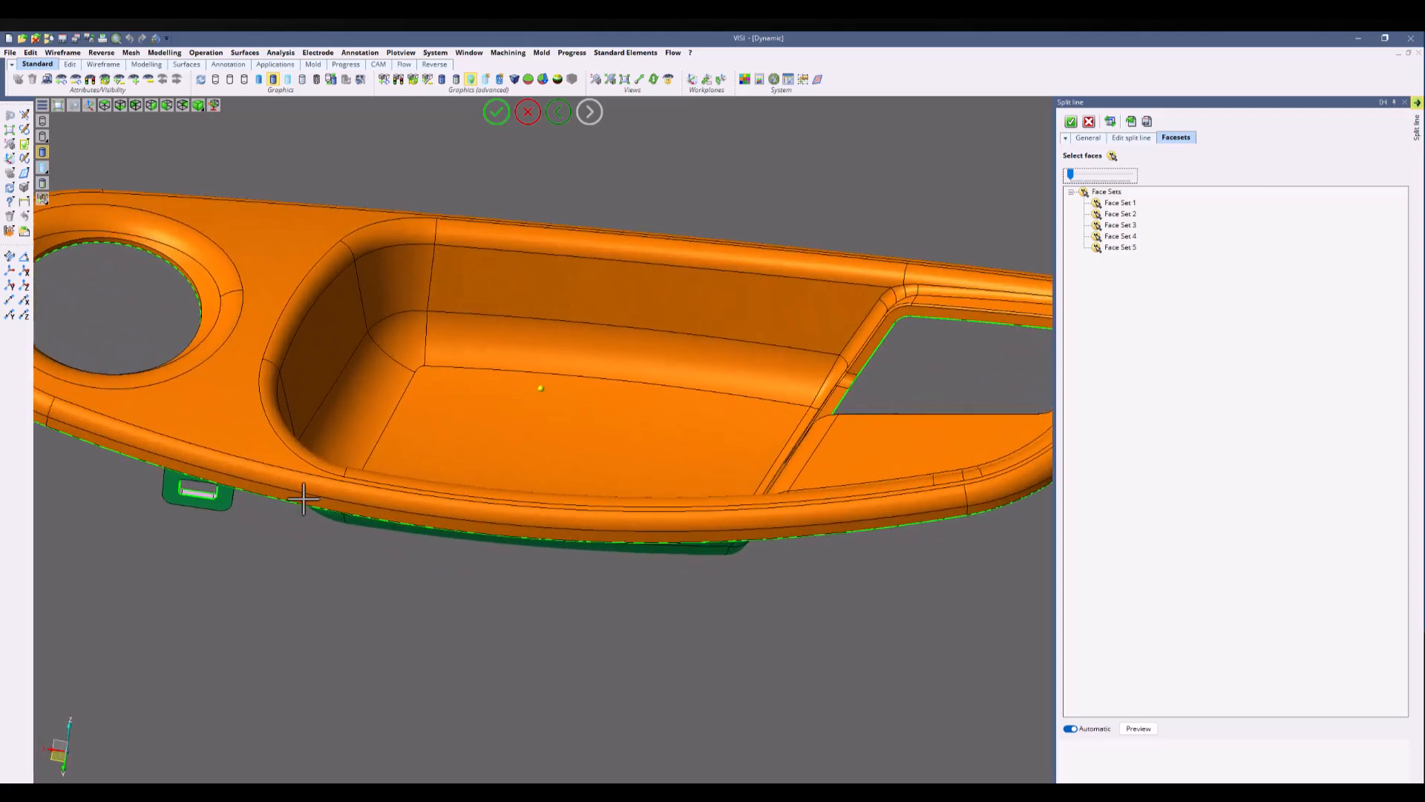
{"action": "scroll", "coordinate": [305, 497], "scroll_direction": "down", "scroll_amount": 2}
{"action": "middle_click_drag", "start_coordinate": [306, 497], "coordinate": [928, 222]}
Step: Give the tray's remaining split bodies different colors and check the coloring around the side opening
{"action": "left_click", "coordinate": [1088, 138]}
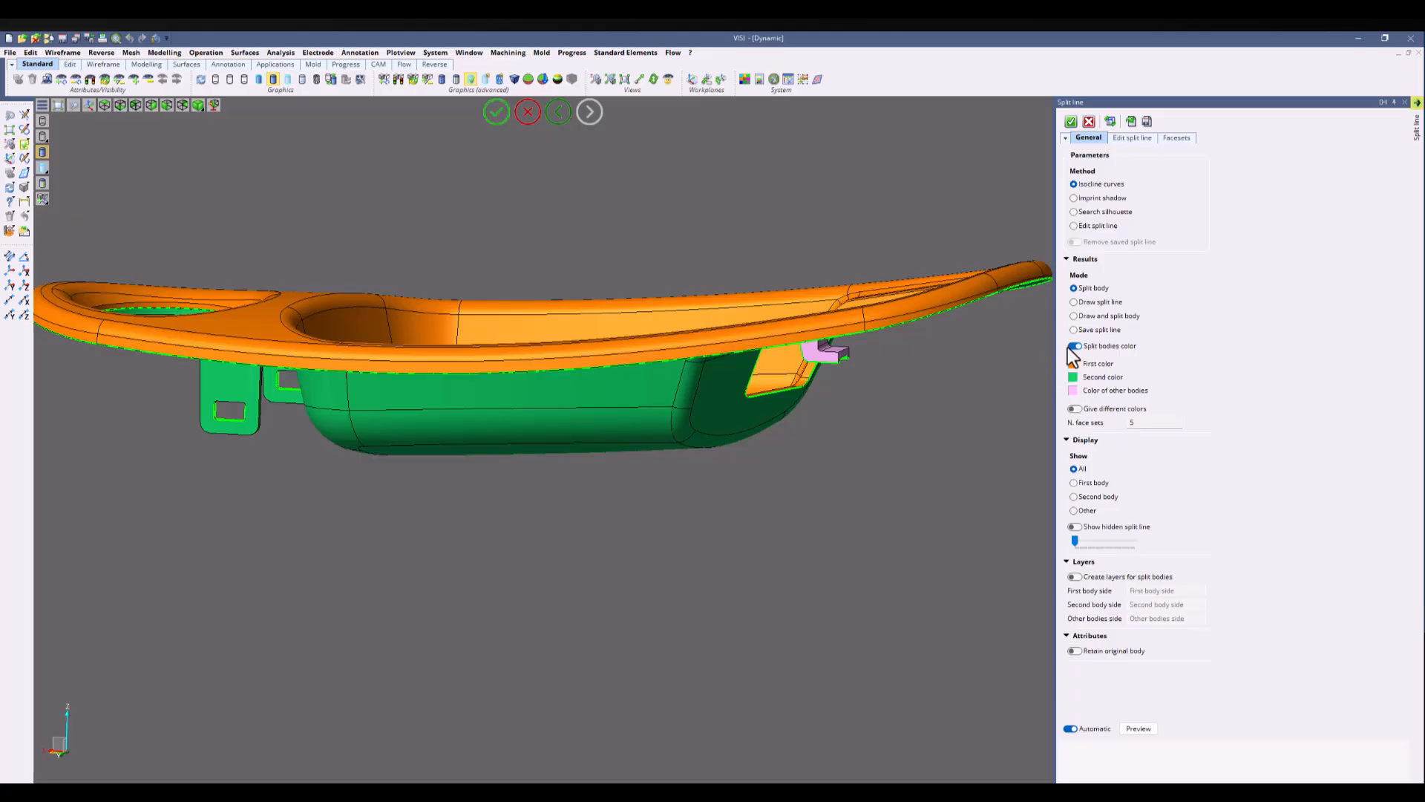
{"action": "left_click", "coordinate": [1075, 409]}
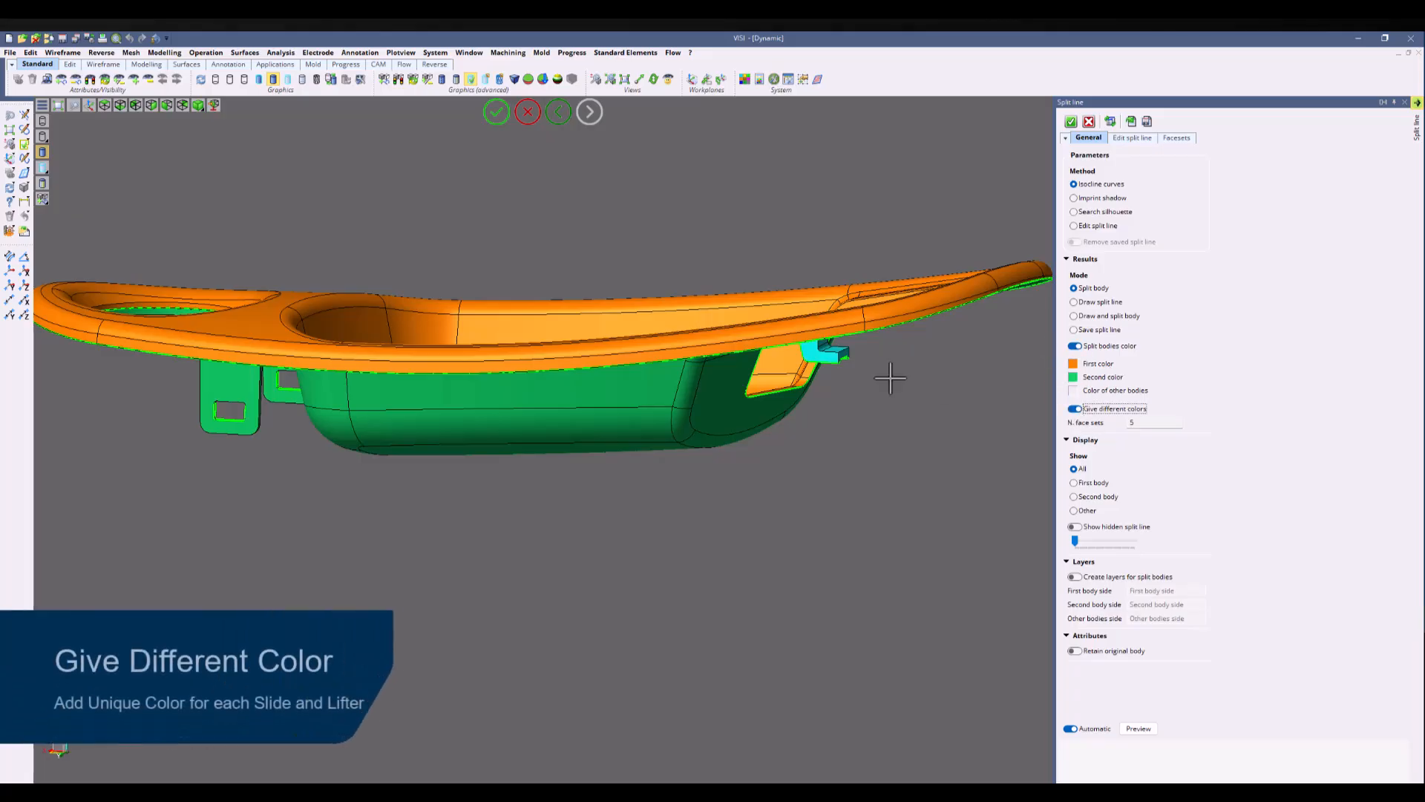
{"action": "middle_click_drag", "start_coordinate": [307, 366], "coordinate": [977, 309]}
{"action": "scroll", "coordinate": [220, 400], "scroll_direction": "up", "scroll_amount": 3}
{"action": "scroll", "coordinate": [246, 255], "scroll_direction": "down", "scroll_amount": 3}
Step: Define the separation direction of Face Set 3 at the tray's side opening and preview the bodies moving apart
{"action": "left_click", "coordinate": [1178, 138]}
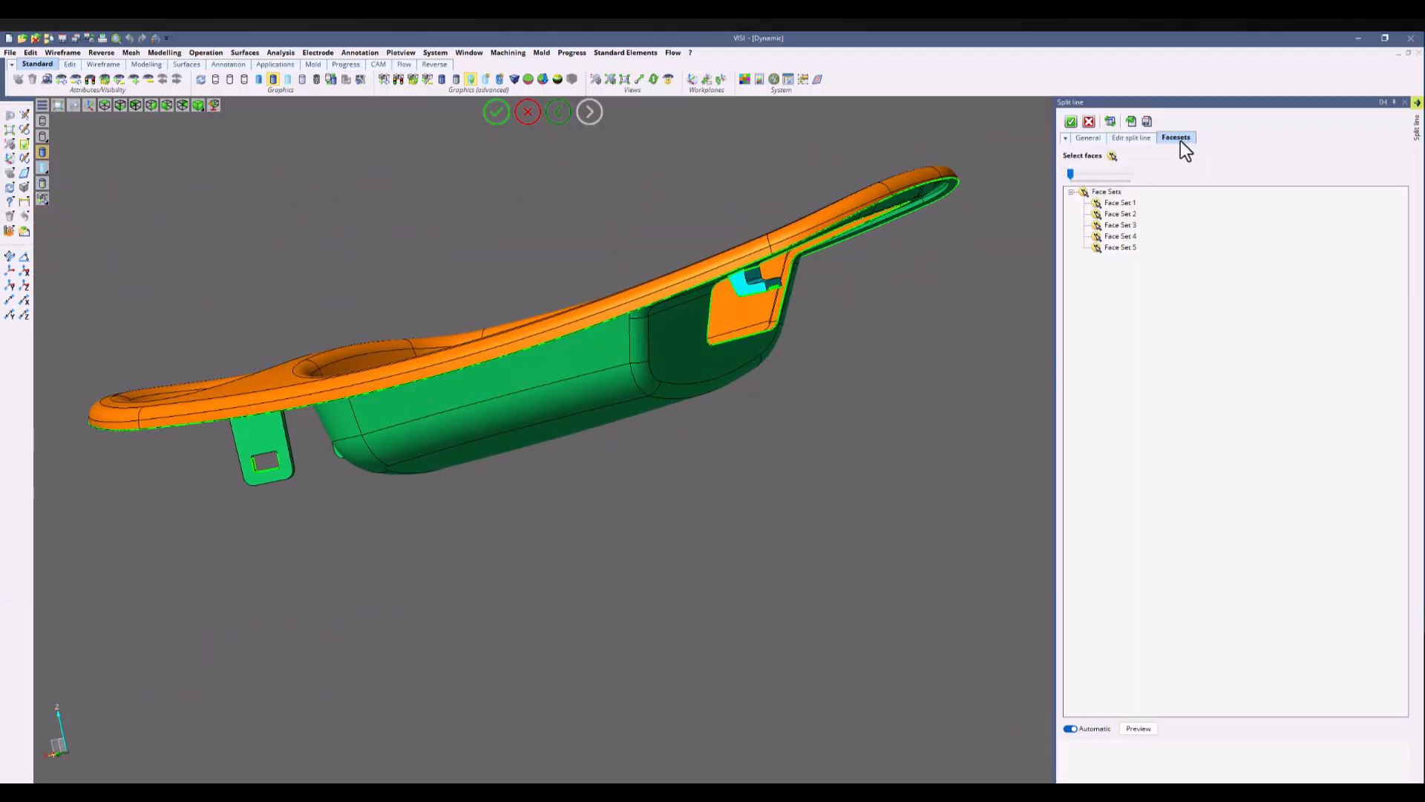
{"action": "mouse_move", "coordinate": [1070, 175]}
{"action": "left_mouse_down"}
{"action": "mouse_move", "coordinate": [1084, 175]}
{"action": "mouse_move", "coordinate": [1063, 176]}
{"action": "left_mouse_up"}
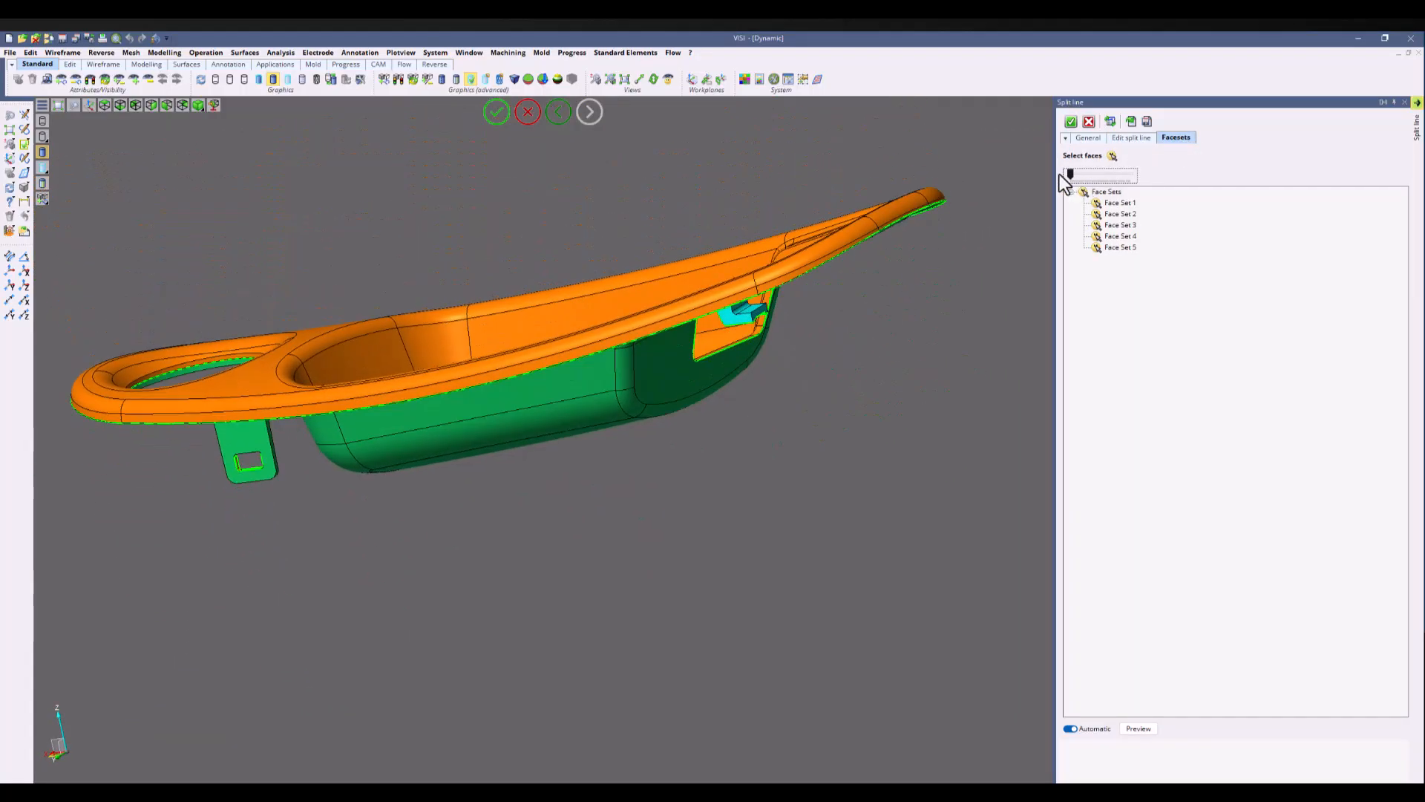
{"action": "left_click", "coordinate": [1121, 226]}
{"action": "right_click", "coordinate": [1121, 225]}
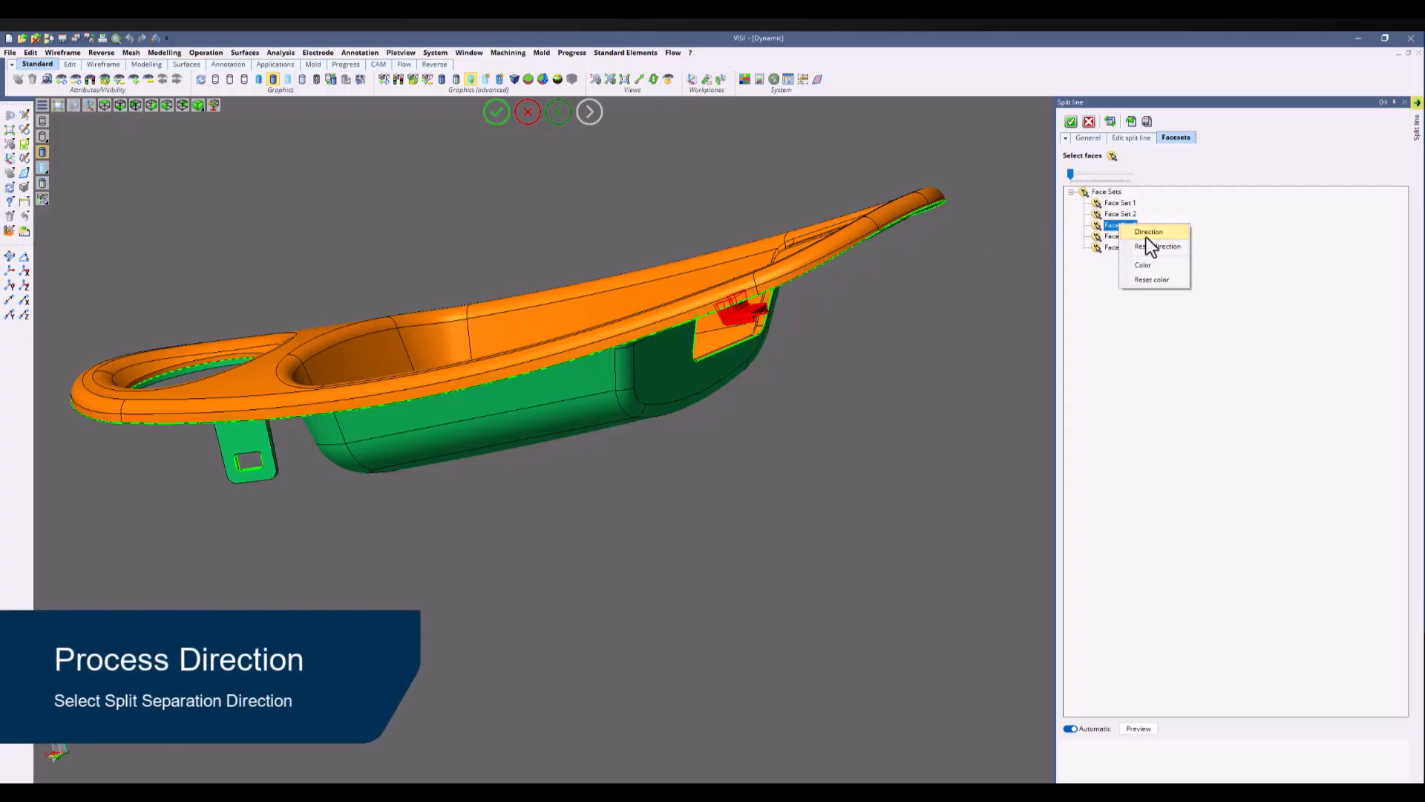
{"action": "left_click", "coordinate": [1148, 232]}
{"action": "scroll", "coordinate": [772, 315], "scroll_direction": "up", "scroll_amount": 5}
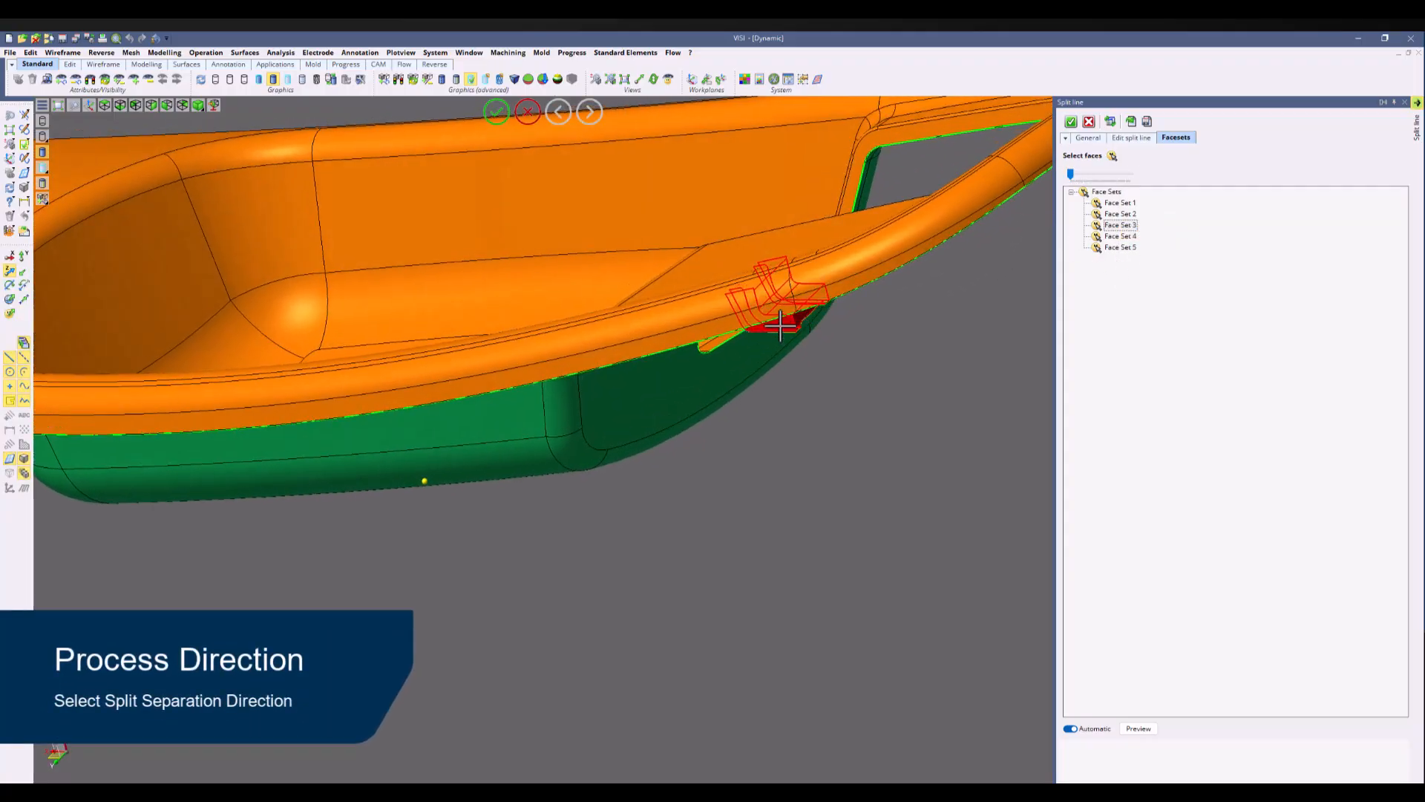
{"action": "middle_click_drag", "start_coordinate": [781, 325], "coordinate": [736, 356]}
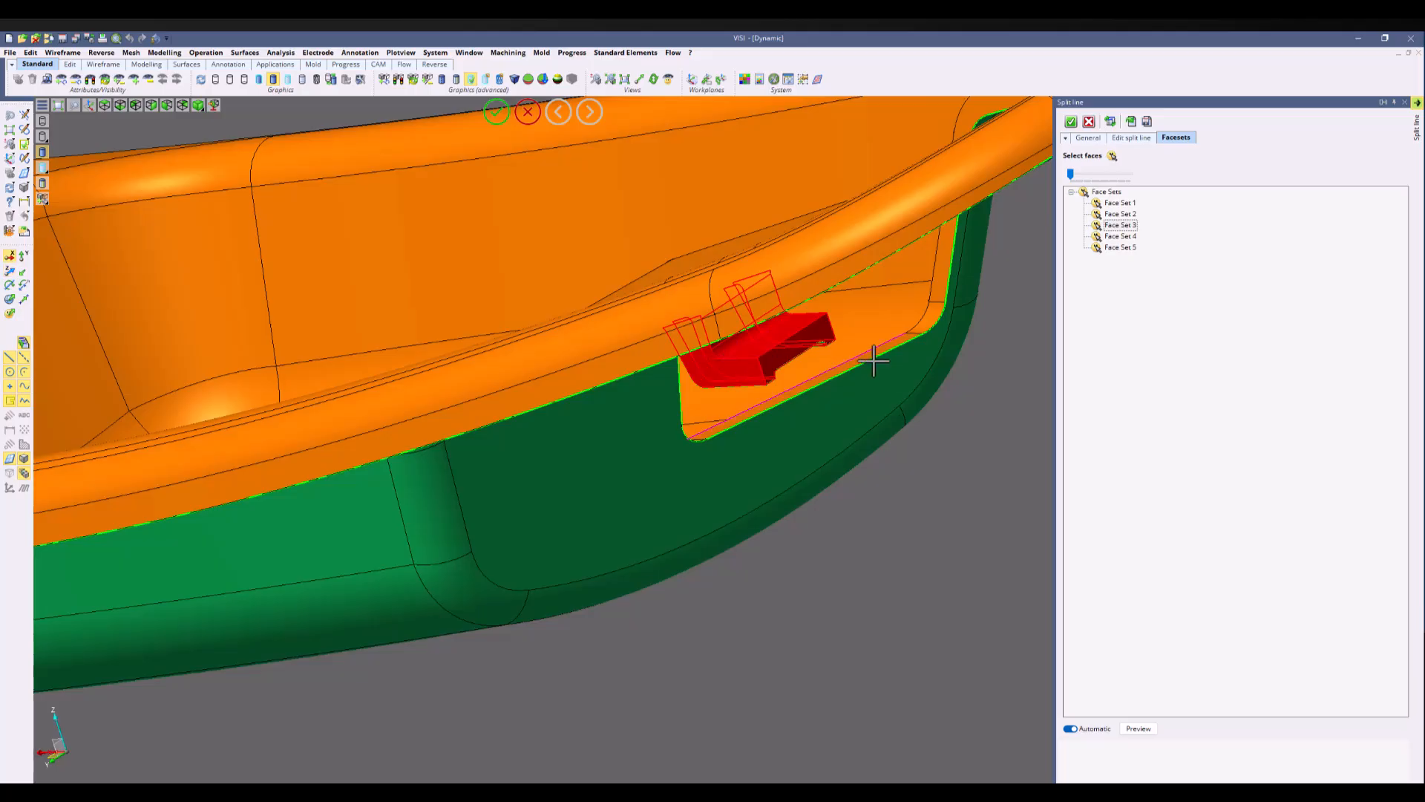
{"action": "right_click", "coordinate": [895, 375]}
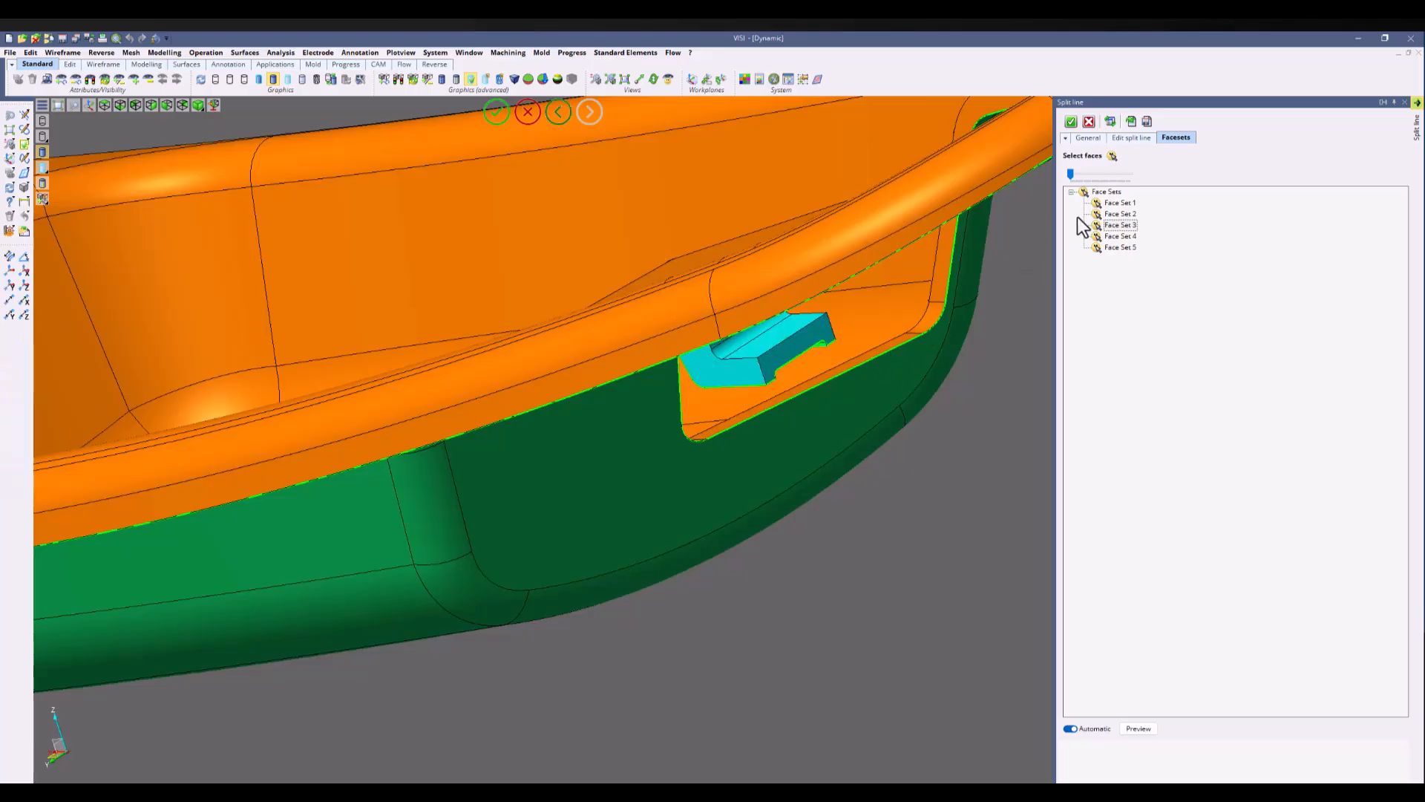
{"action": "mouse_move", "coordinate": [1072, 172]}
{"action": "left_mouse_down"}
{"action": "mouse_move", "coordinate": [1091, 174]}
{"action": "mouse_move", "coordinate": [1060, 176]}
{"action": "mouse_move", "coordinate": [1088, 185]}
{"action": "mouse_move", "coordinate": [1061, 181]}
{"action": "left_mouse_up"}
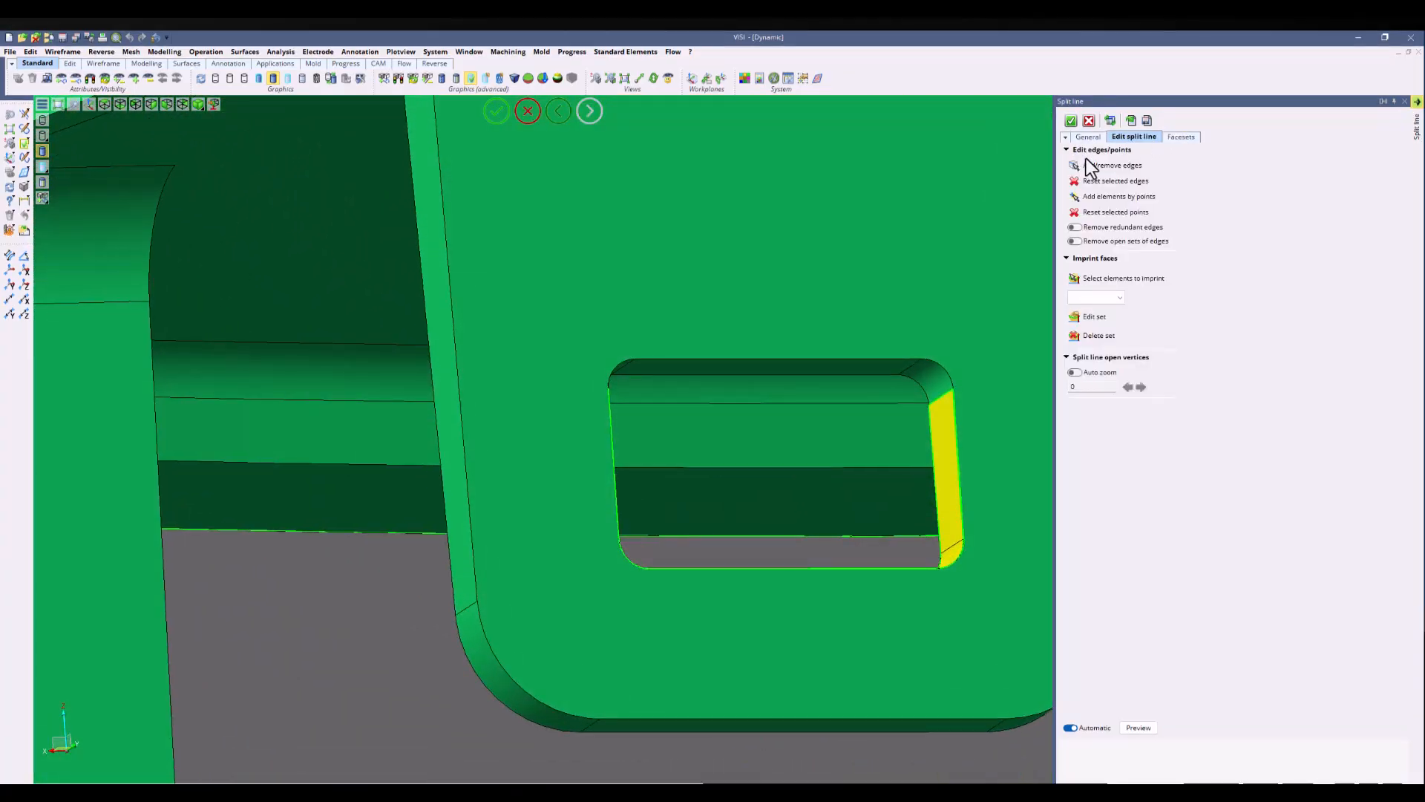
Step: Add the missing upper edges around both faces of the clip's rectangular window to the split line
{"action": "left_click", "coordinate": [1089, 165]}
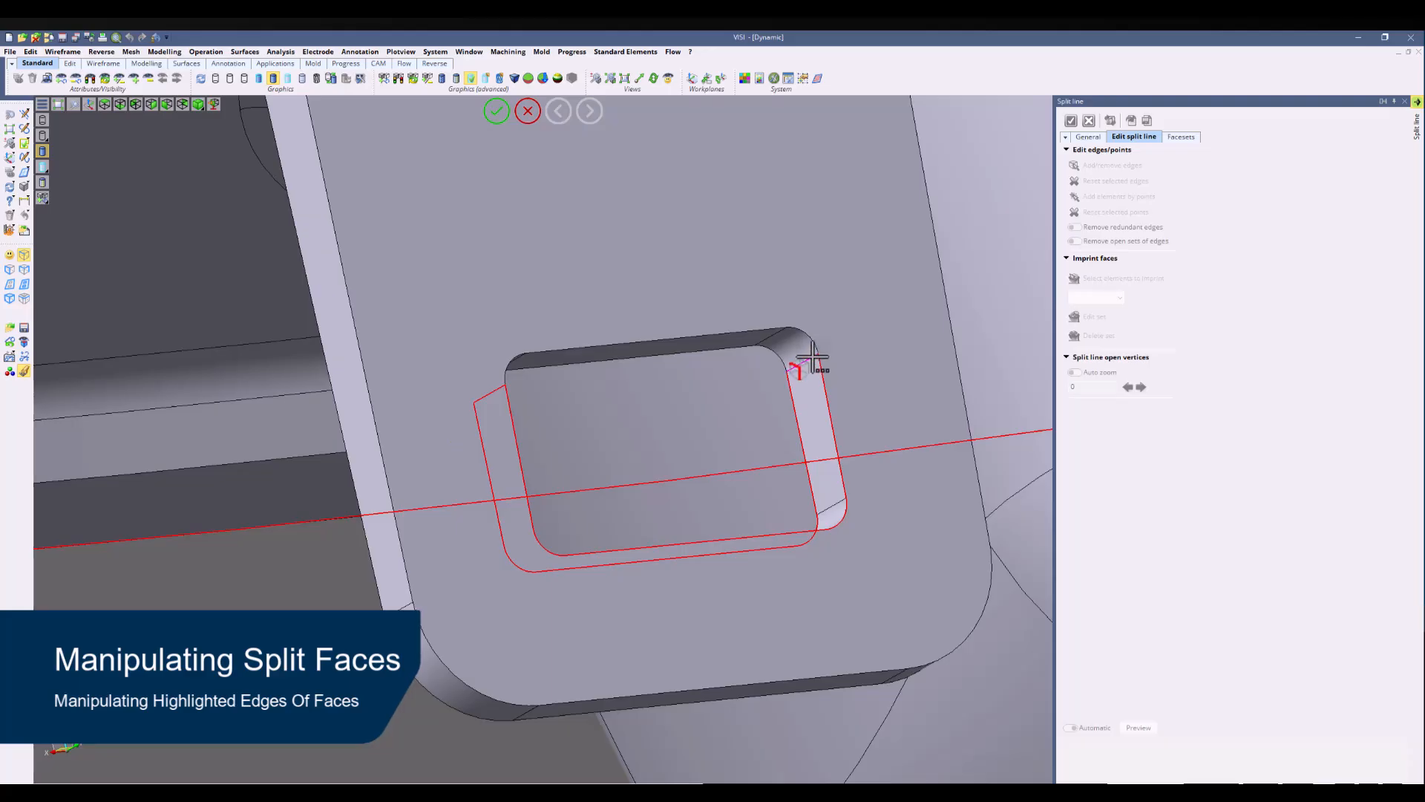
{"action": "left_click", "coordinate": [813, 357]}
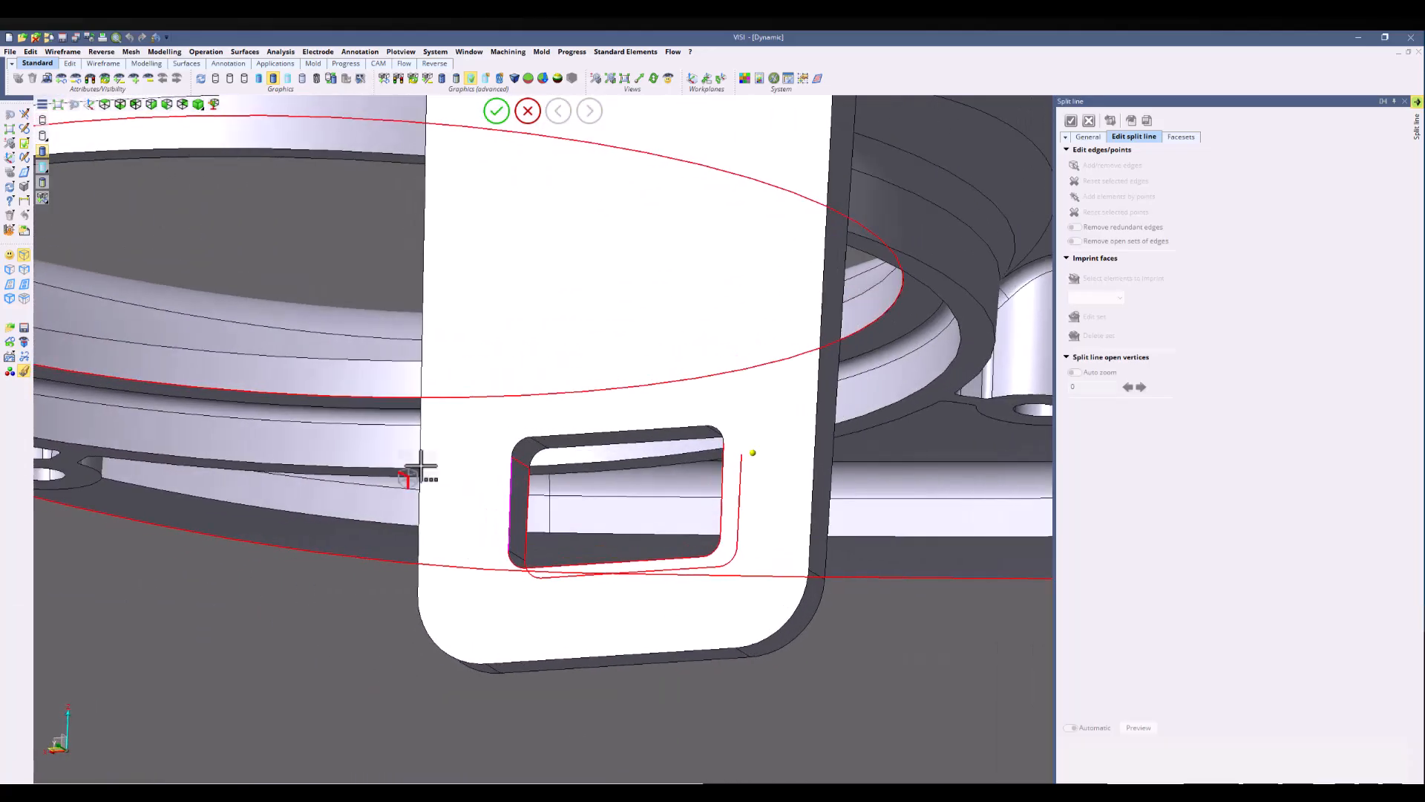
{"action": "middle_click_drag", "start_coordinate": [421, 466], "coordinate": [438, 465]}
{"action": "left_click", "coordinate": [529, 443]}
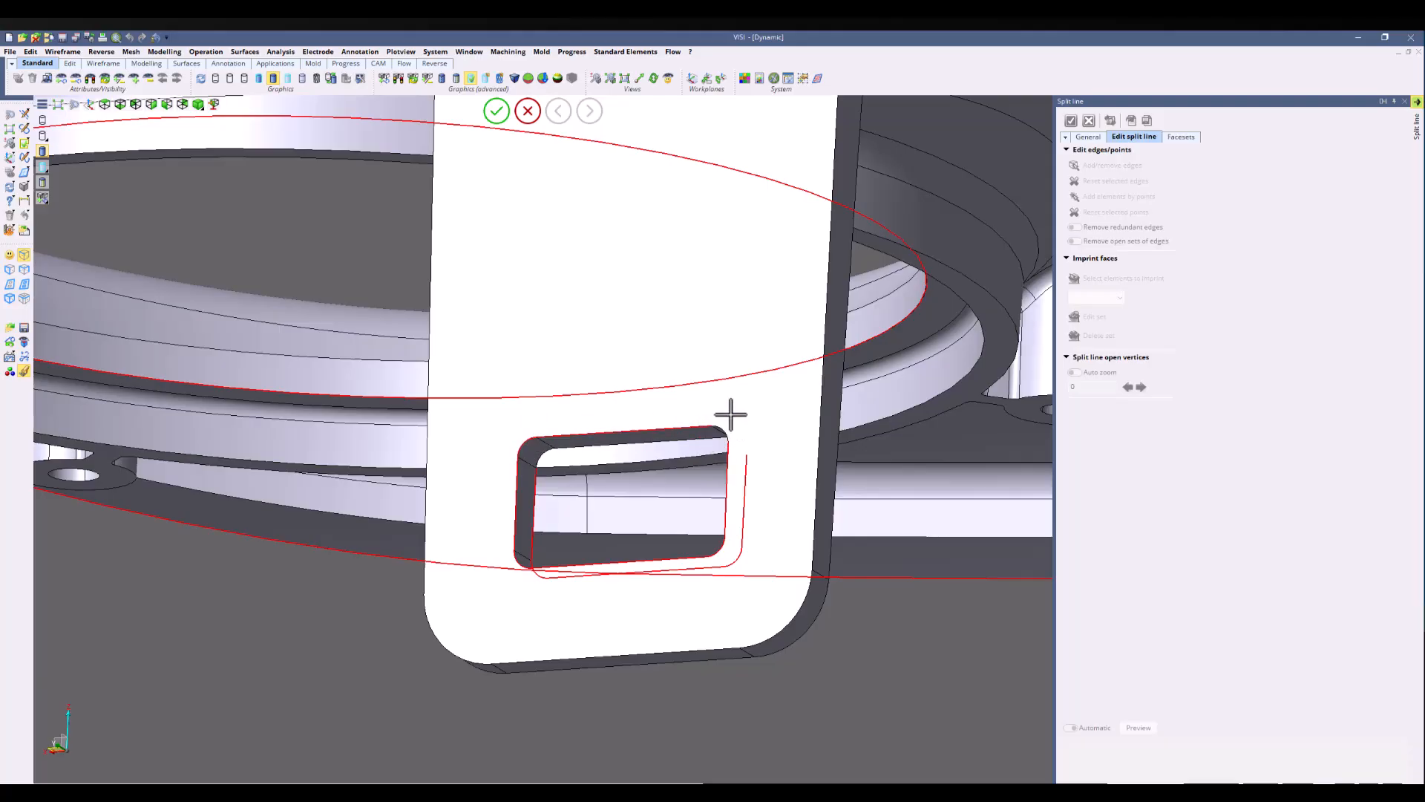
{"action": "middle_click_drag", "start_coordinate": [735, 423], "coordinate": [418, 503]}
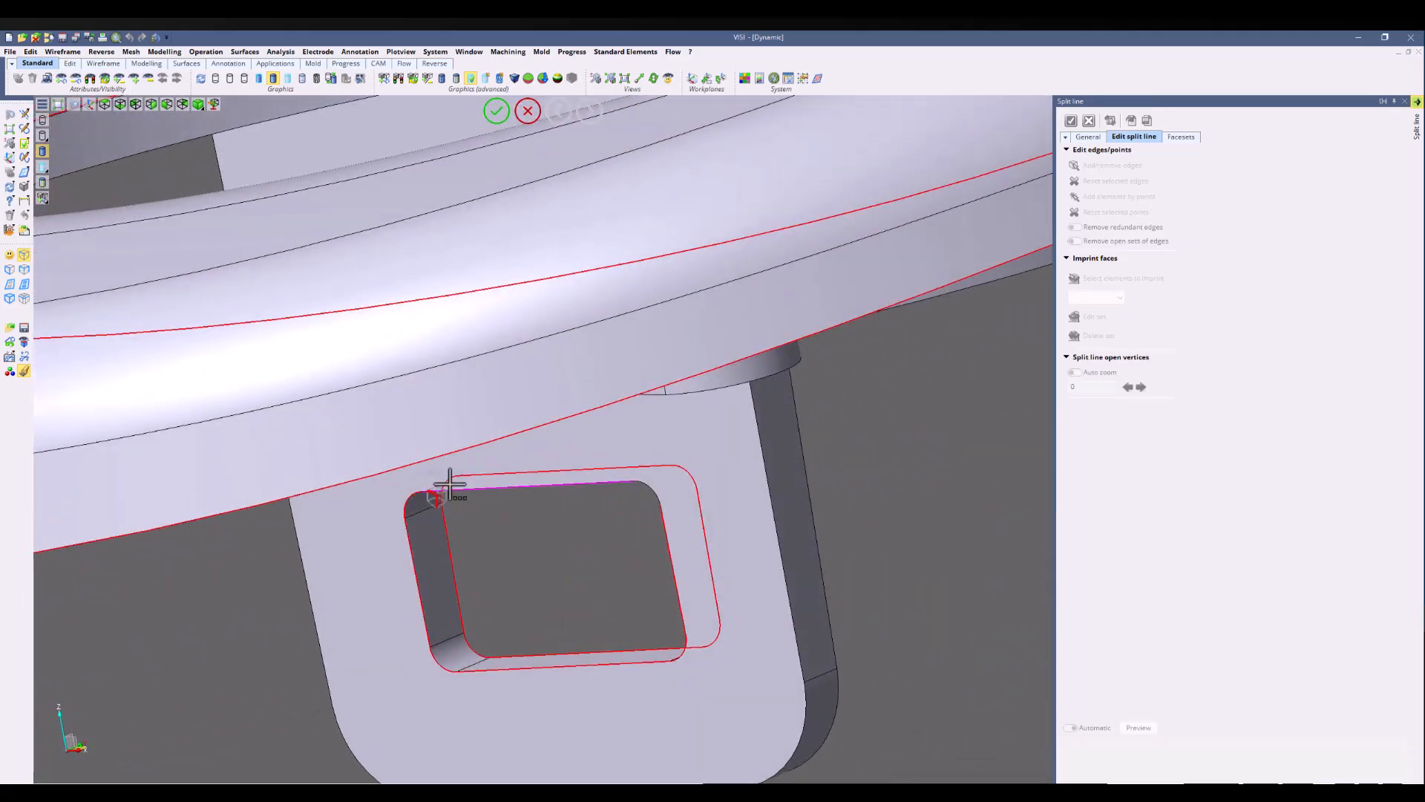
{"action": "left_click", "coordinate": [449, 484]}
{"action": "left_click", "coordinate": [645, 492]}
{"action": "right_click", "coordinate": [803, 469]}
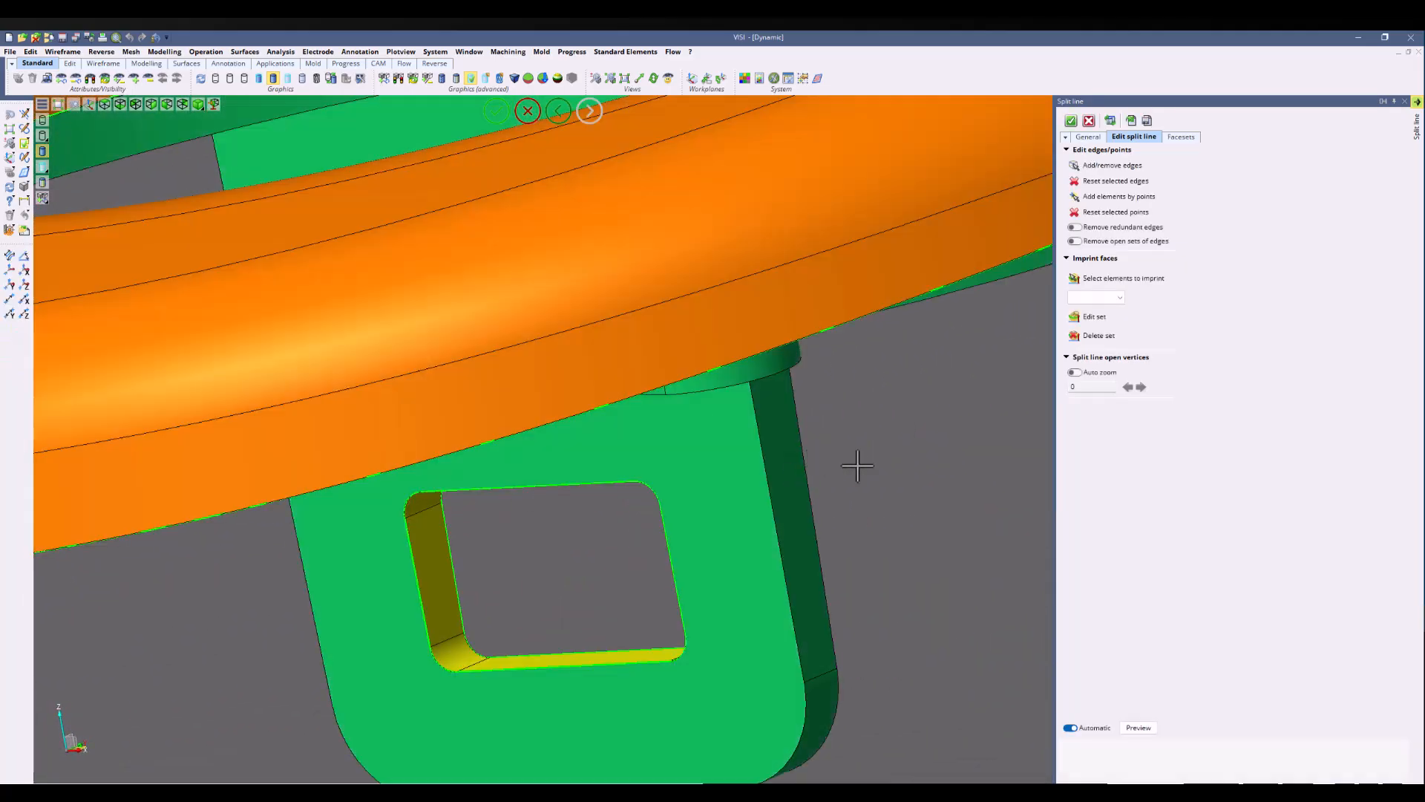
{"action": "middle_click_drag", "start_coordinate": [857, 465], "coordinate": [853, 467]}
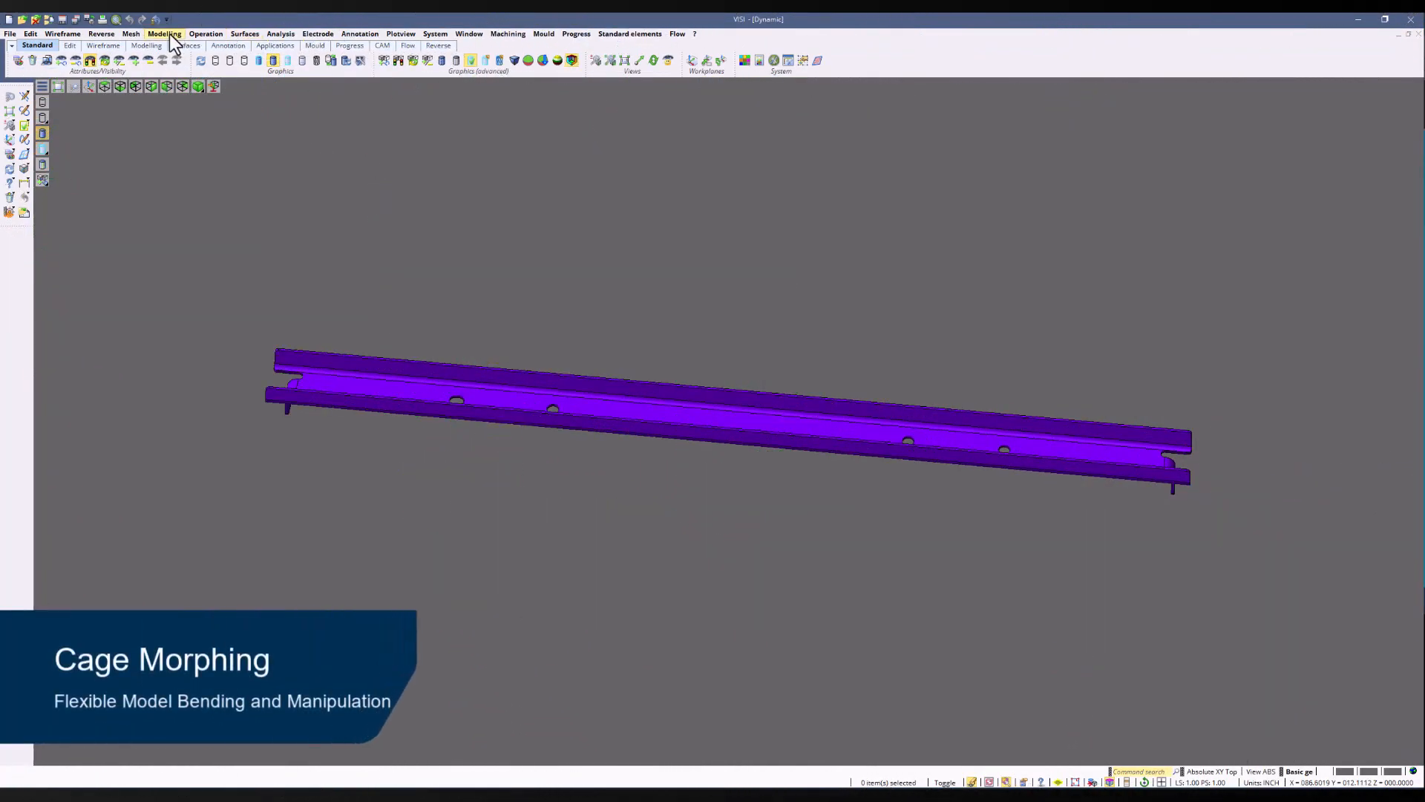
Step: Start Cage morphing on the long purple rail with 10 cage points per box side in X, Y and Z
{"action": "left_click", "coordinate": [170, 34]}
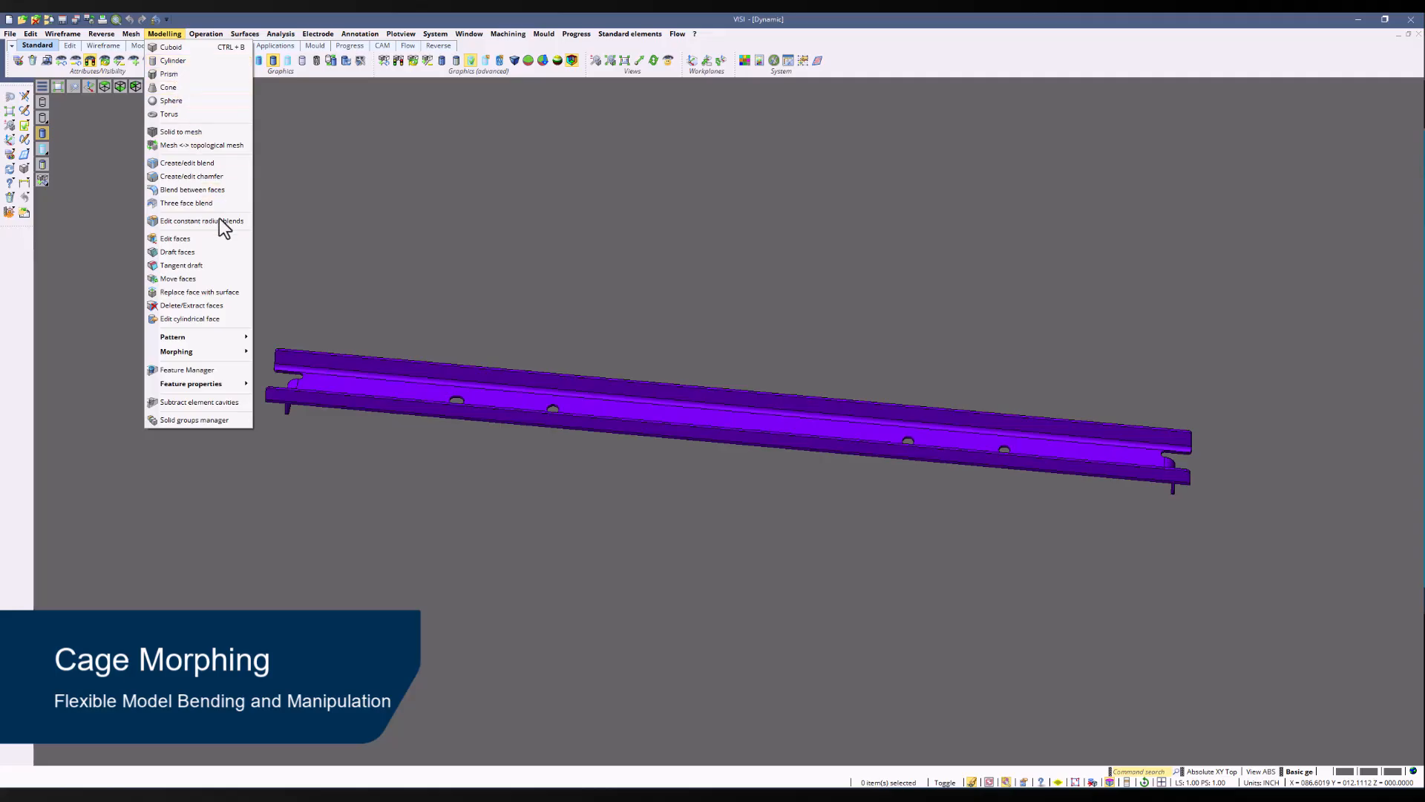
{"action": "mouse_move", "coordinate": [222, 351]}
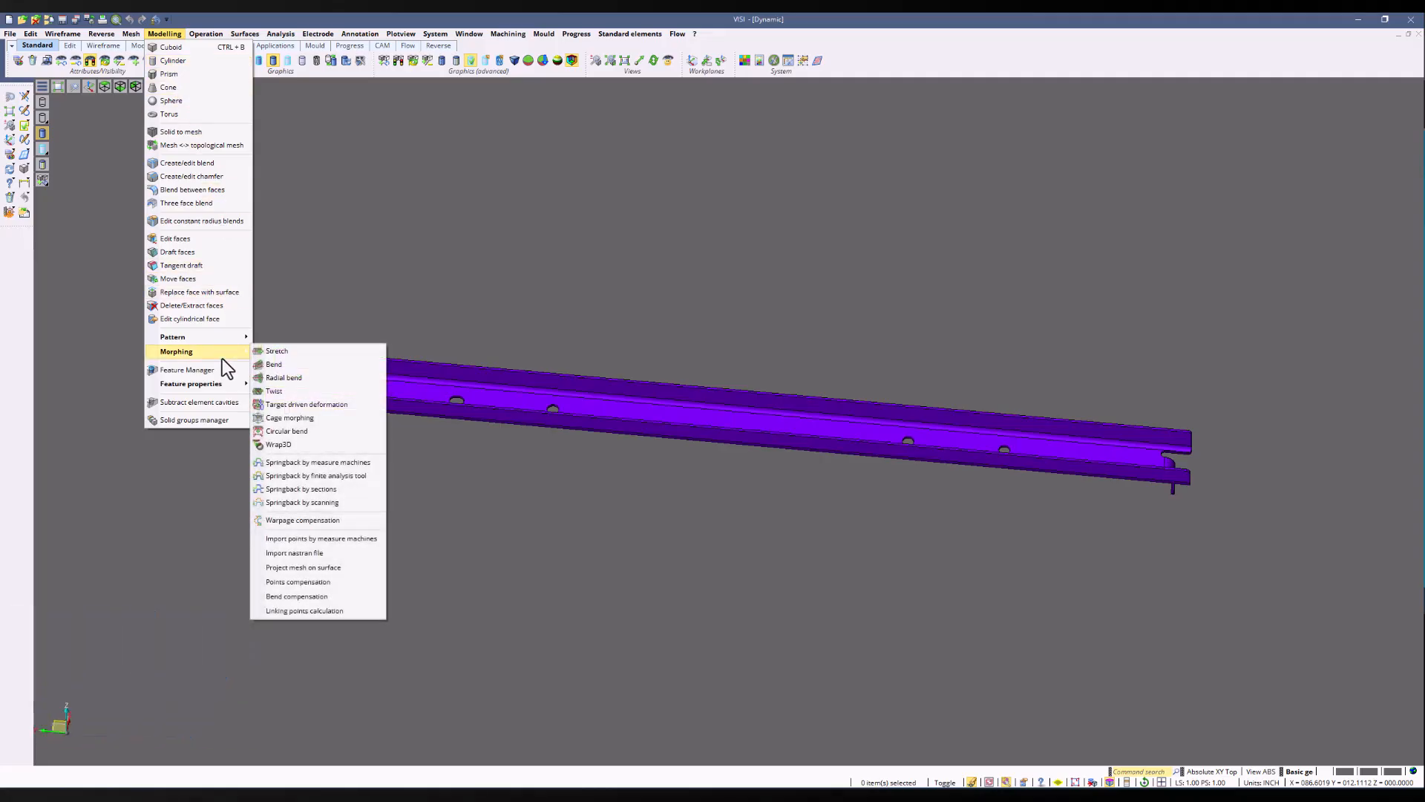
{"action": "left_click", "coordinate": [354, 420]}
{"action": "left_click", "coordinate": [353, 364]}
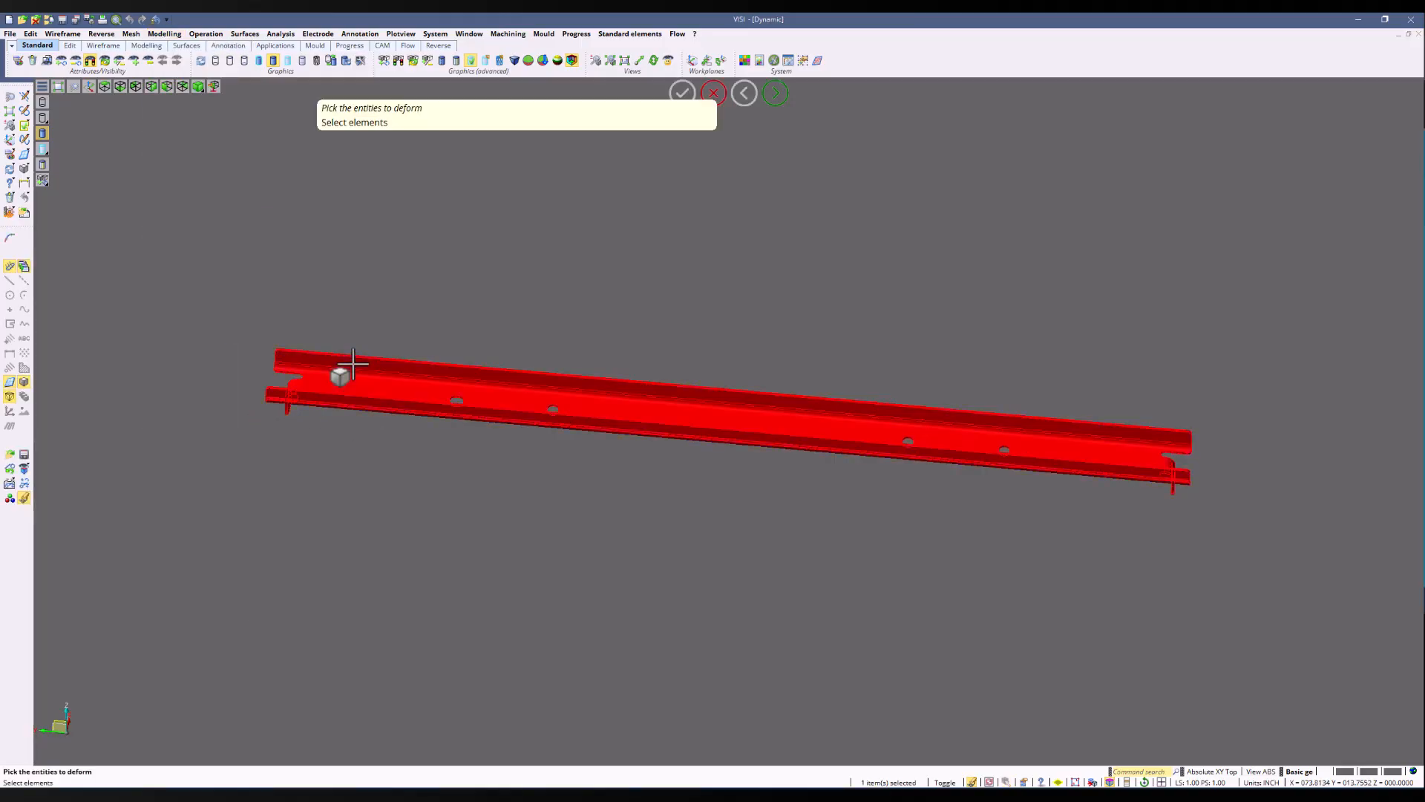
{"action": "right_click", "coordinate": [638, 272]}
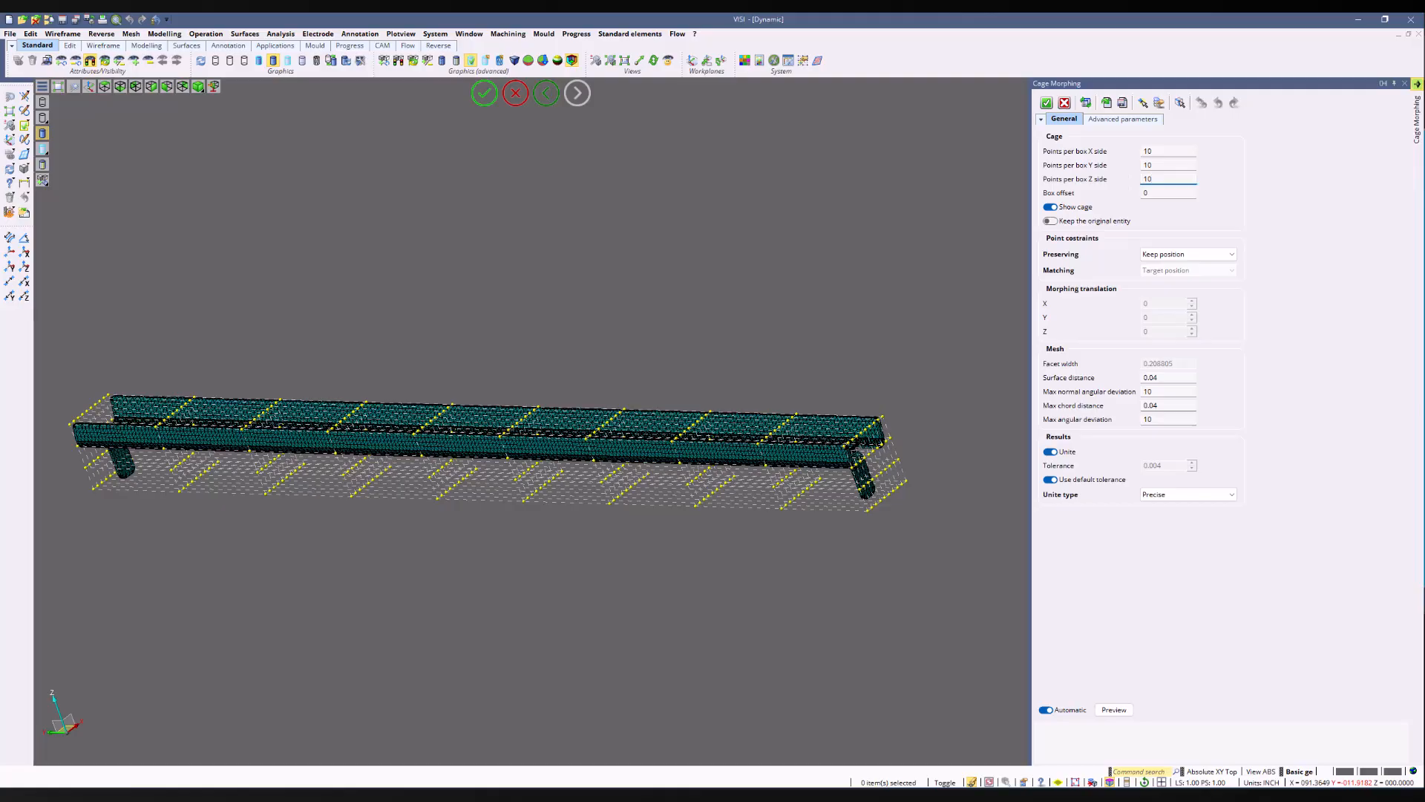
{"action": "key", "text": "Tab"}
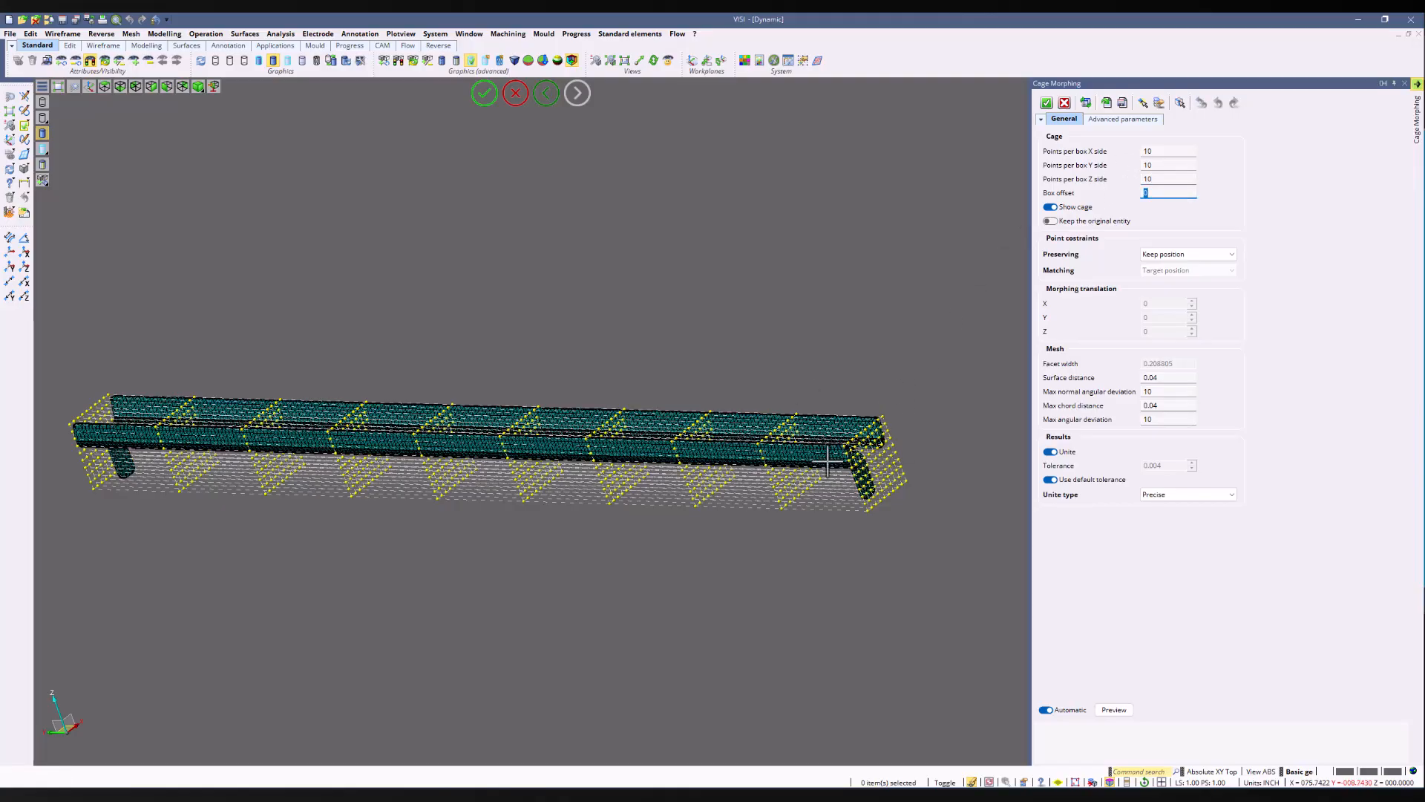
Step: Select the cage points at the rail's right end and raise them about 1.96 in along Z
{"action": "left_click", "coordinate": [1144, 104]}
{"action": "left_click_drag", "start_coordinate": [859, 463], "coordinate": [943, 547]}
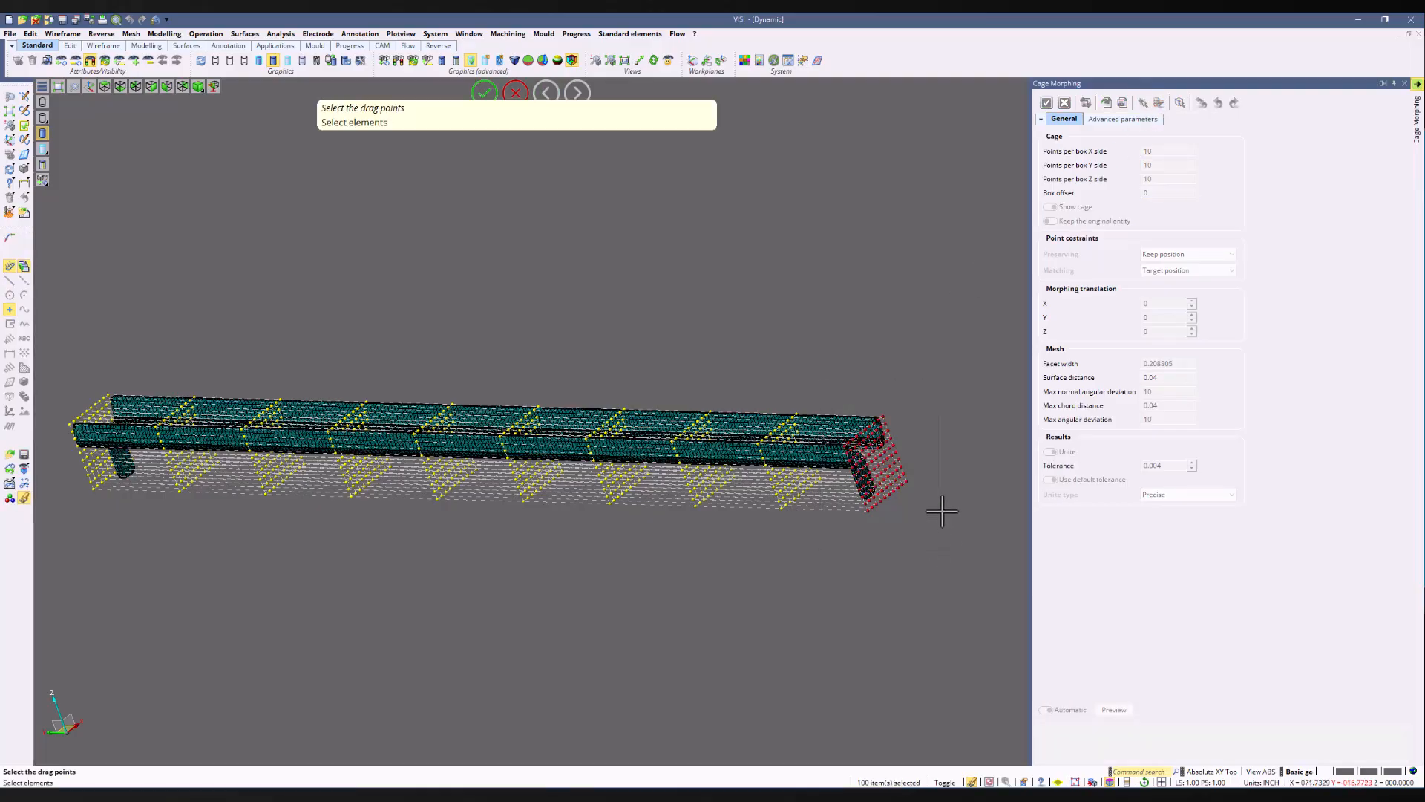
{"action": "middle_click_drag", "start_coordinate": [948, 354], "coordinate": [944, 391]}
{"action": "right_click", "coordinate": [950, 349]}
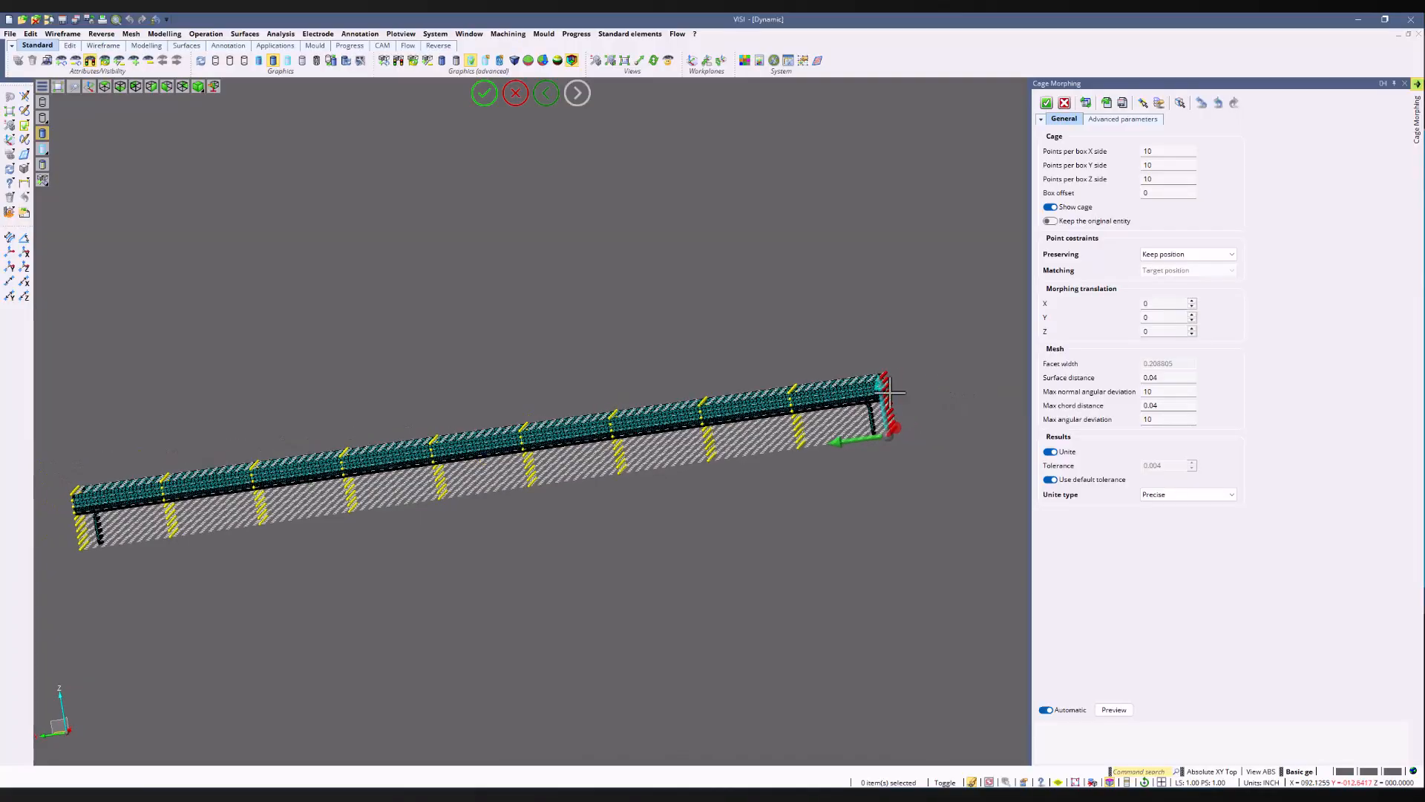
{"action": "left_click", "coordinate": [882, 384]}
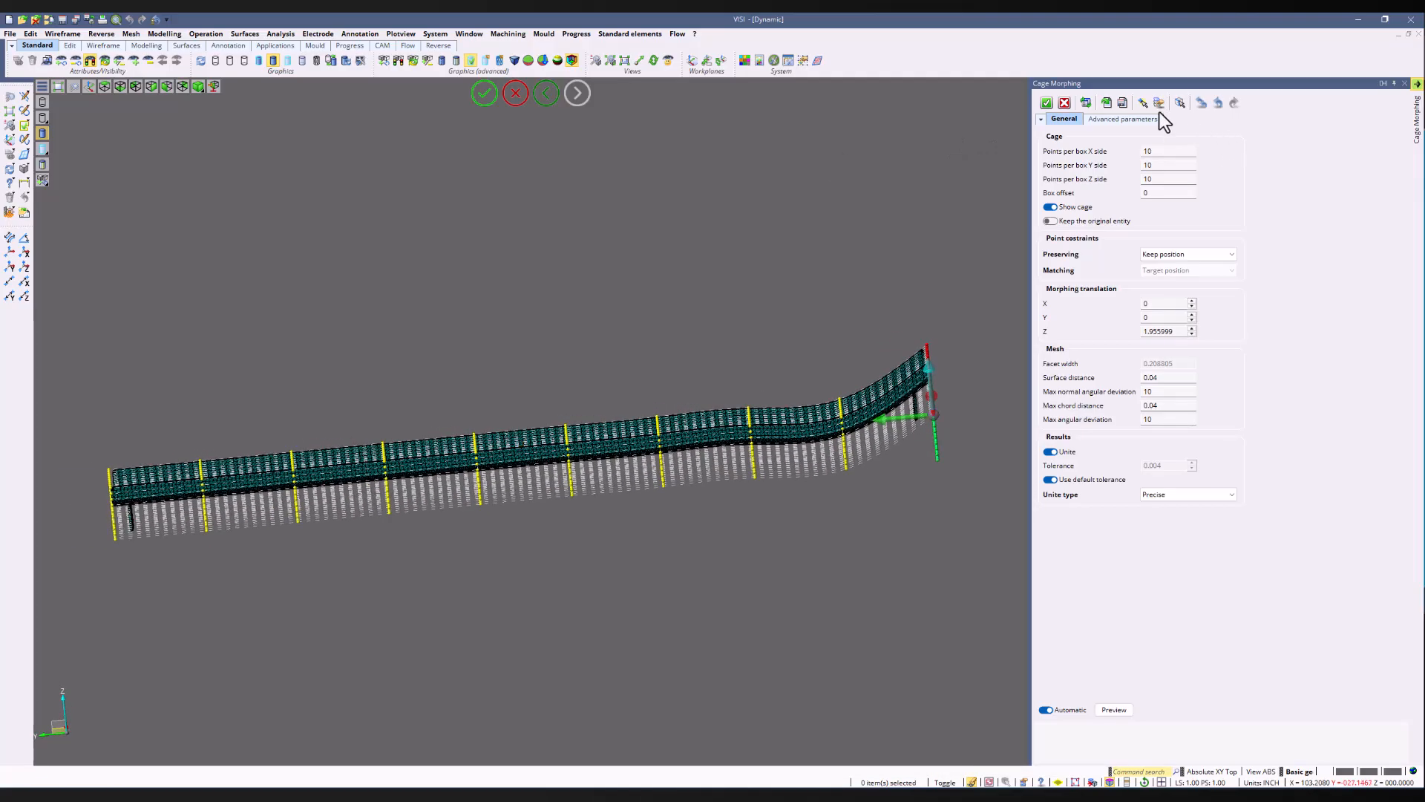
Step: Select the cage points at the rail's left end and raise them about 1.66 in along Z
{"action": "left_click", "coordinate": [1143, 102]}
{"action": "left_click_drag", "start_coordinate": [71, 441], "coordinate": [142, 564]}
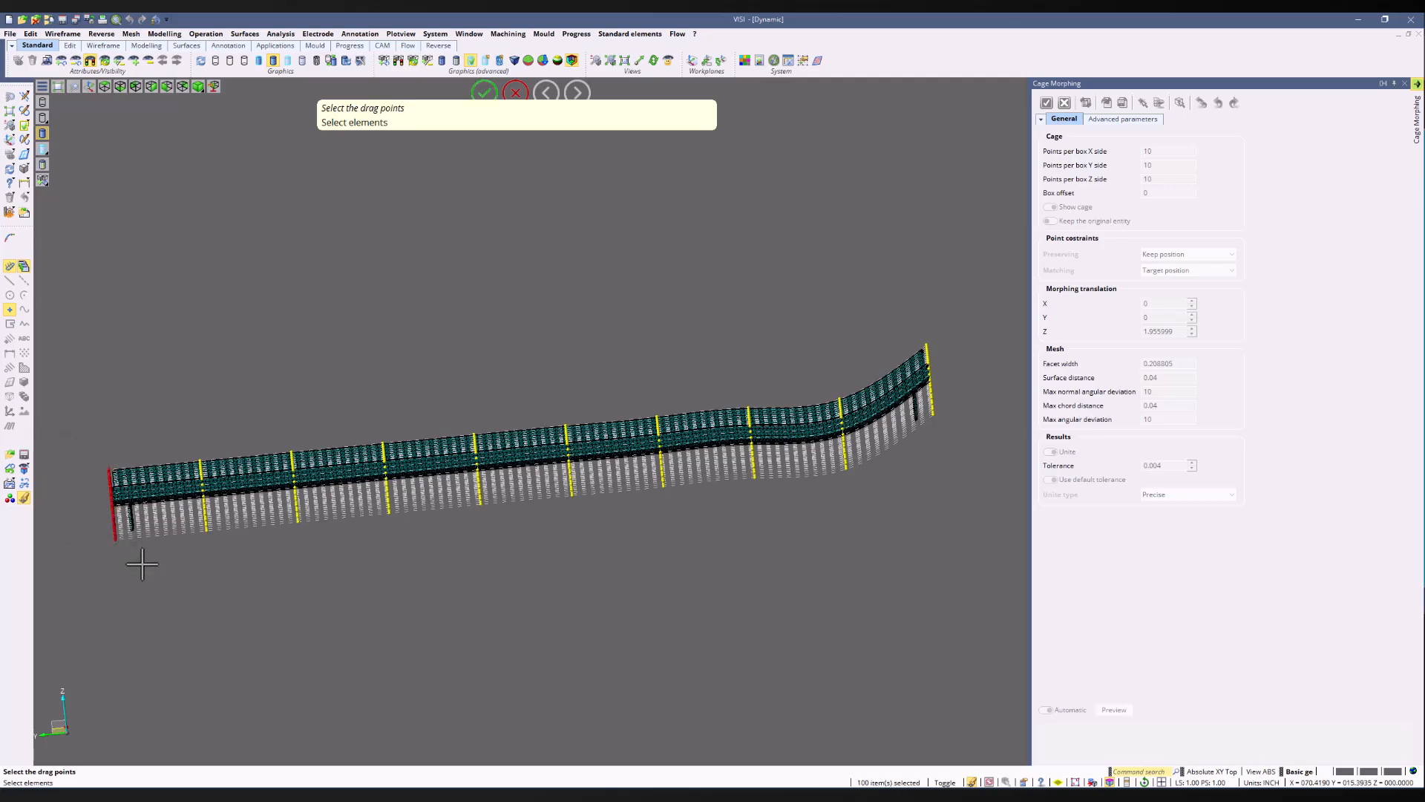
{"action": "right_click", "coordinate": [262, 337]}
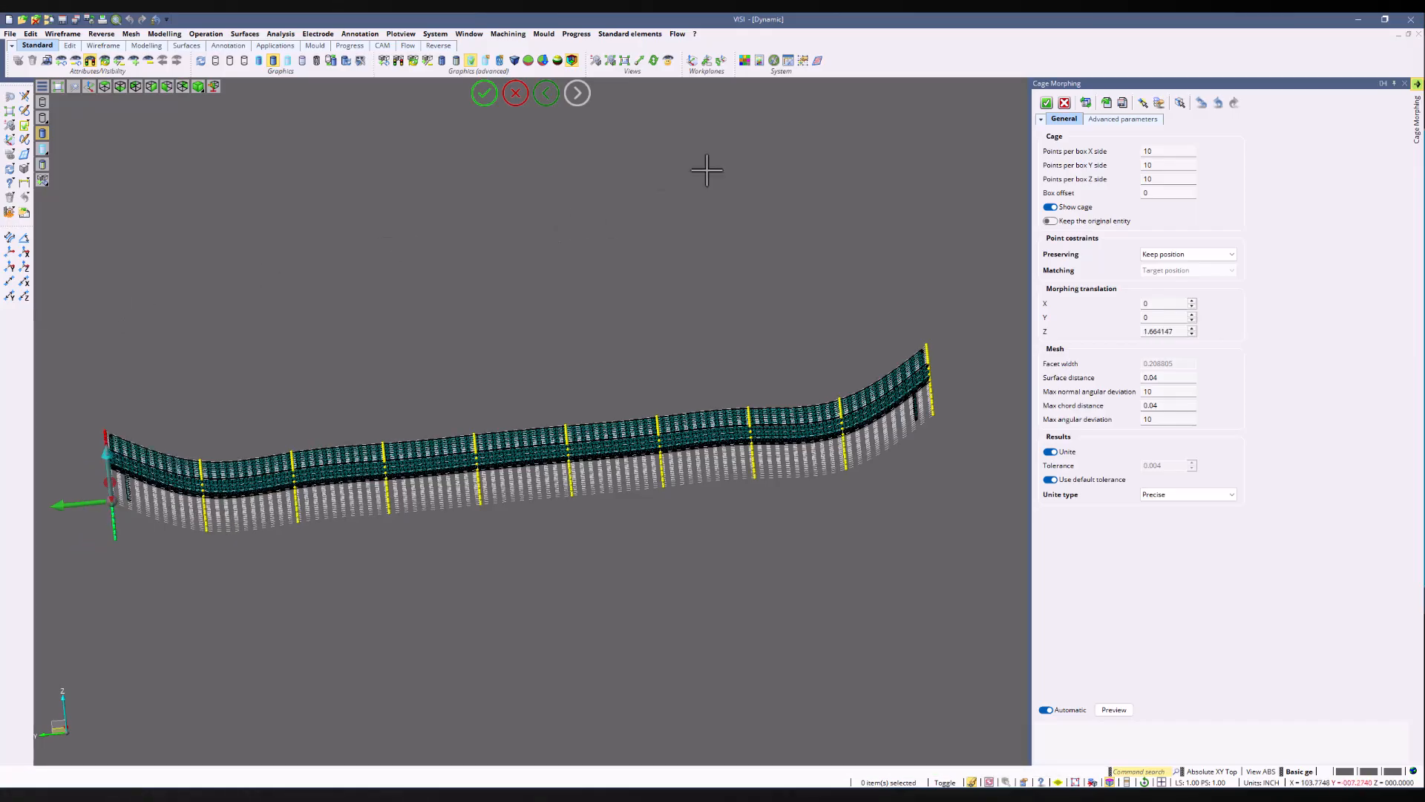
Step: Select the two middle rows of cage points and raise them about 1.8 in along Z
{"action": "left_click", "coordinate": [1144, 102]}
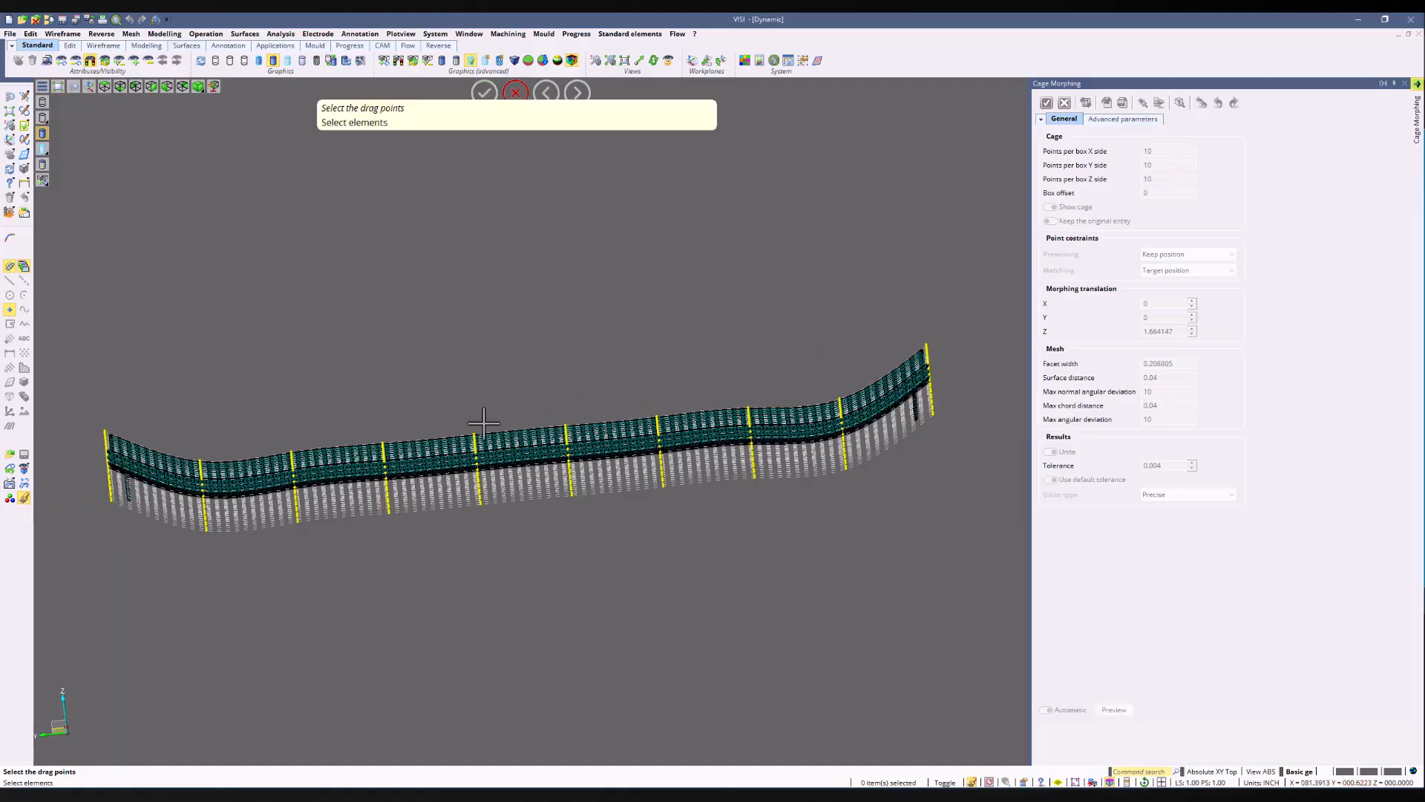
{"action": "left_click_drag", "start_coordinate": [441, 402], "coordinate": [625, 560]}
{"action": "right_click", "coordinate": [576, 379]}
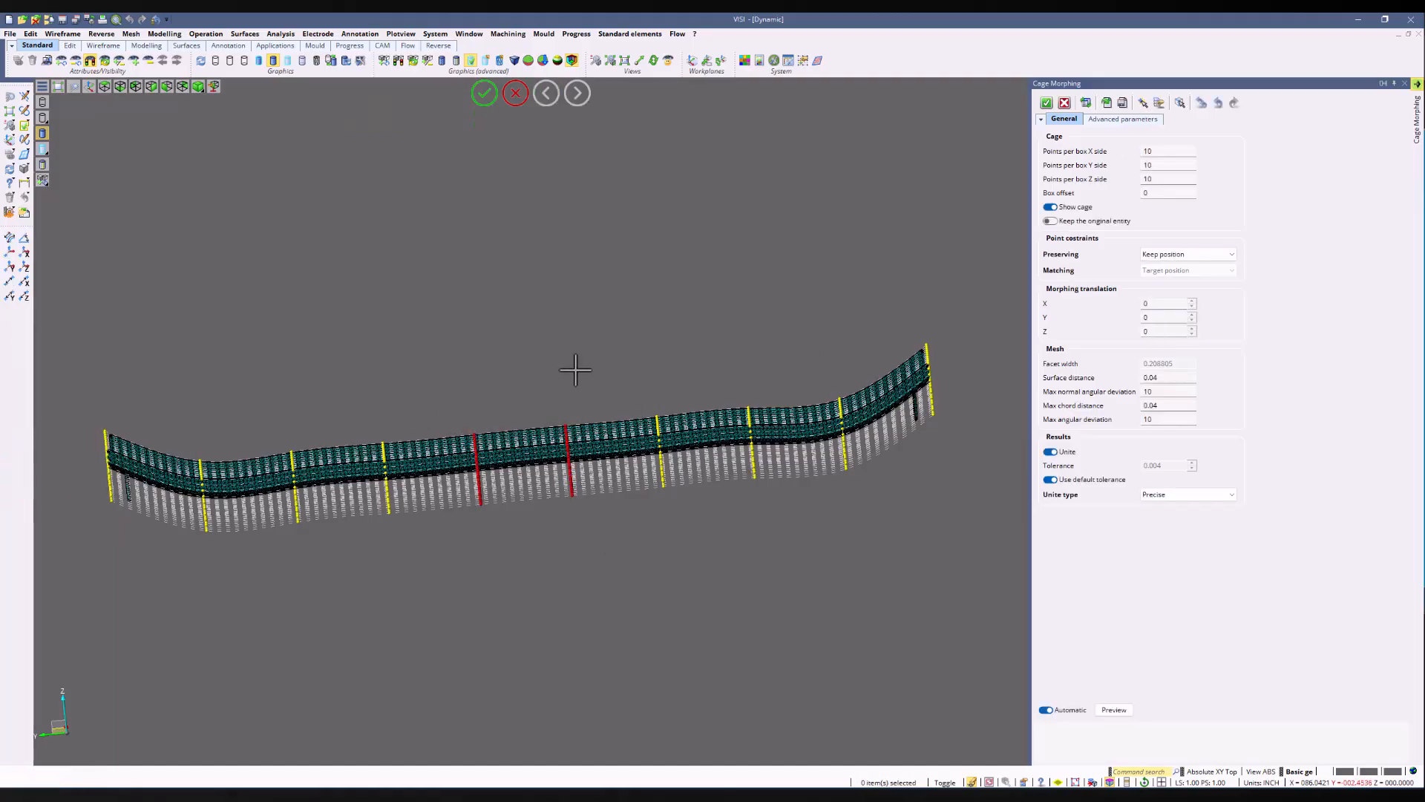
{"action": "left_click_drag", "start_coordinate": [569, 455], "coordinate": [544, 257]}
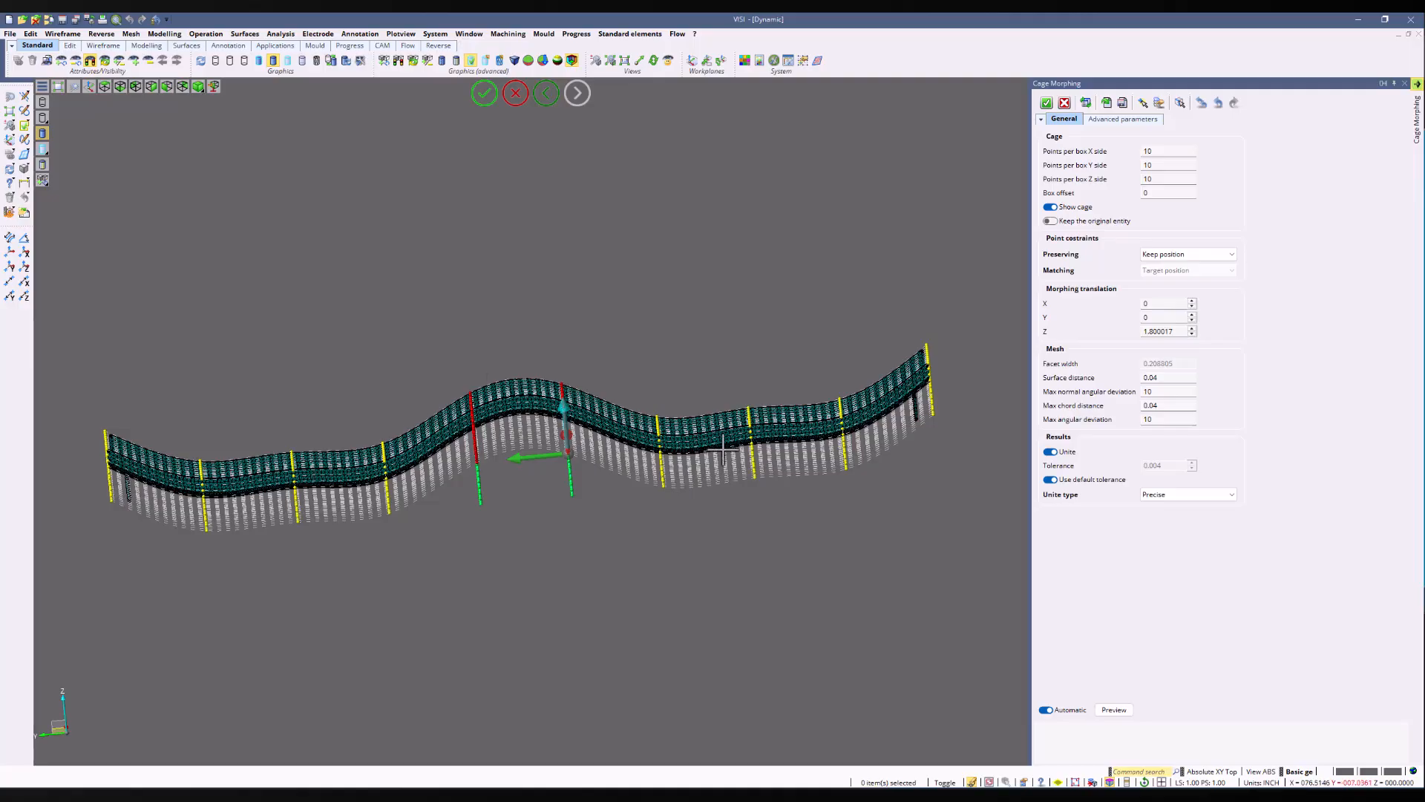
Step: Apply the cage morphing to the rail and inspect the bent solid up close
{"action": "left_click", "coordinate": [1046, 103]}
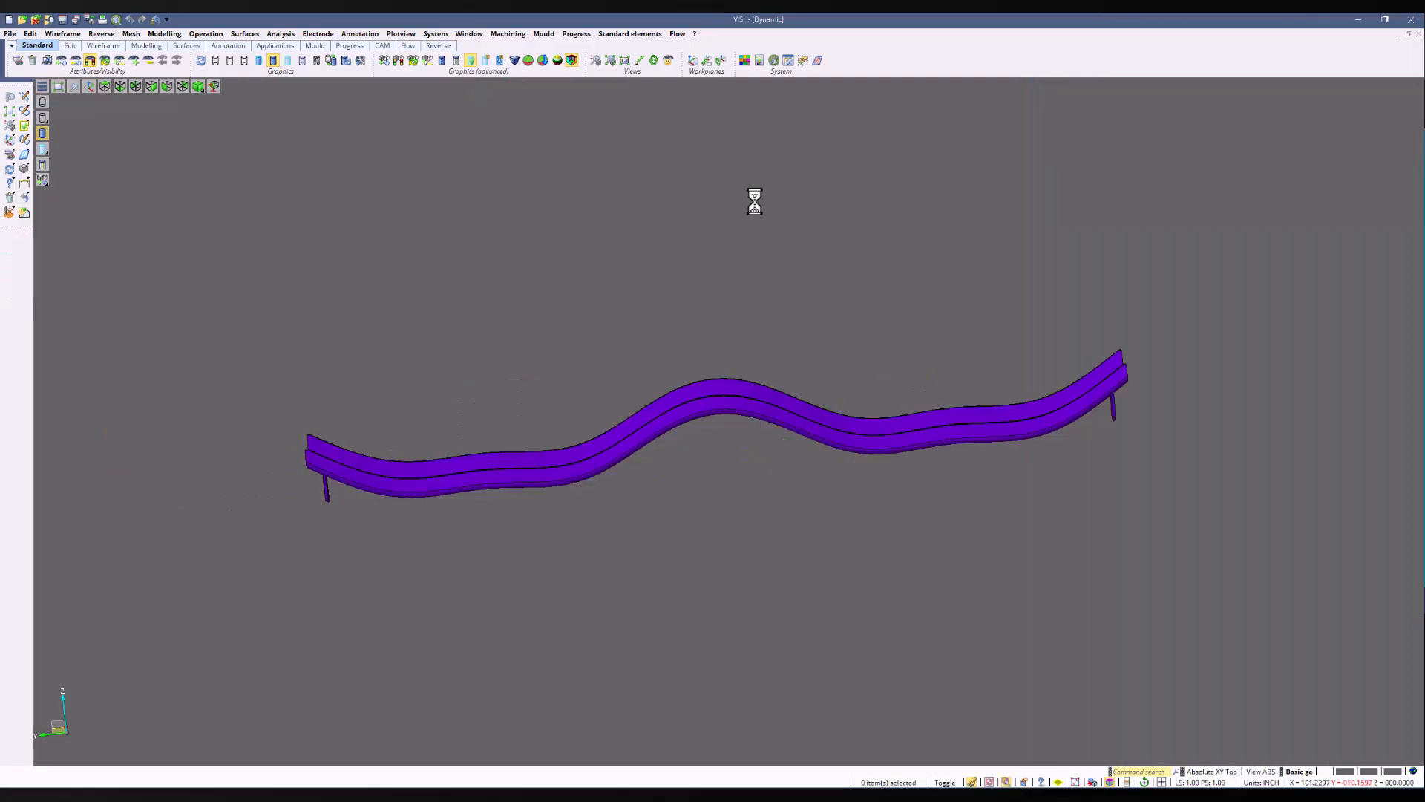
{"action": "middle_click_drag", "start_coordinate": [712, 293], "coordinate": [693, 320]}
{"action": "scroll", "coordinate": [725, 342], "scroll_direction": "up", "scroll_amount": 2}
{"action": "scroll", "coordinate": [725, 343], "scroll_direction": "up", "scroll_amount": 2}
{"action": "left_click", "coordinate": [18, 61]}
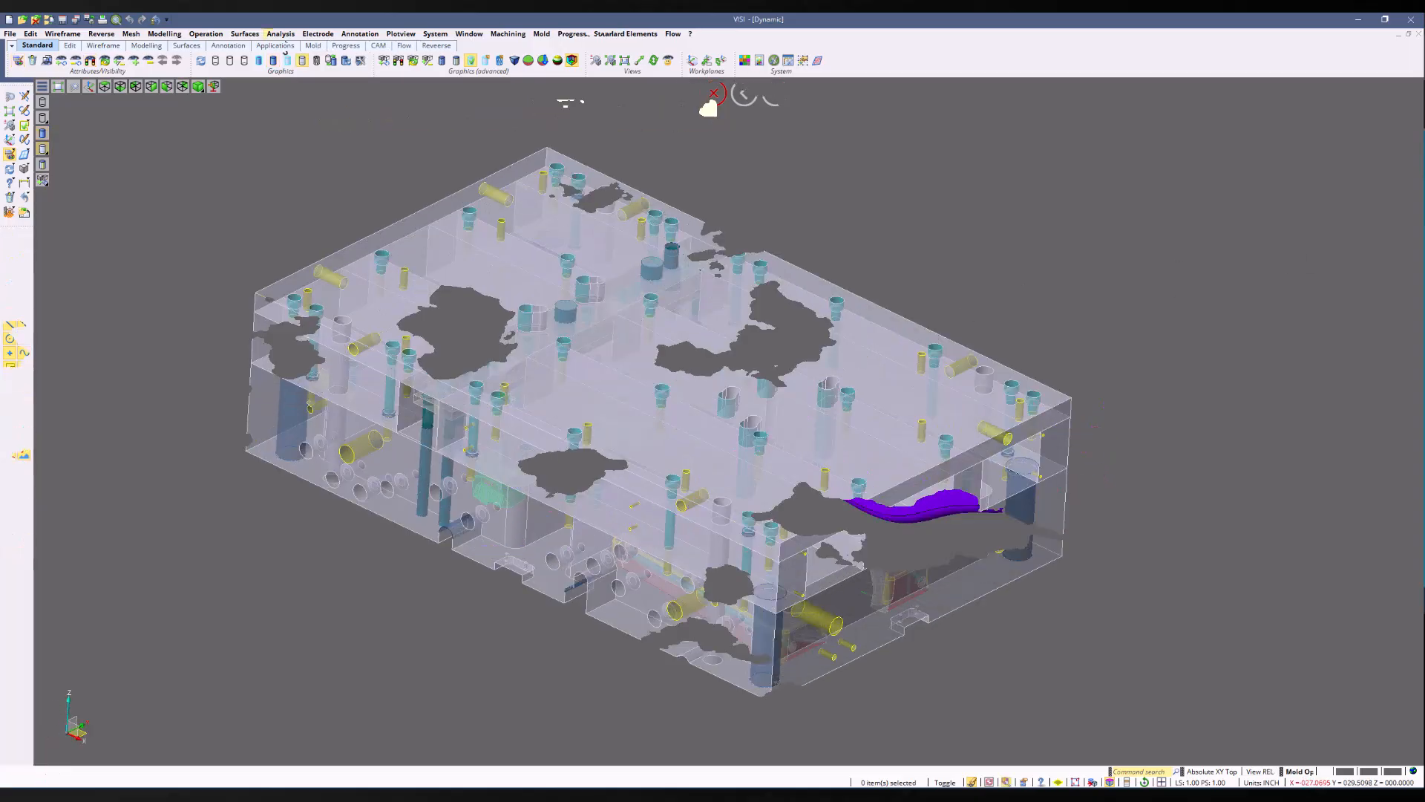
Step: Run a Solids interference check on the whole mold assembly and open its tolerance value for editing
{"action": "left_click", "coordinate": [281, 34]}
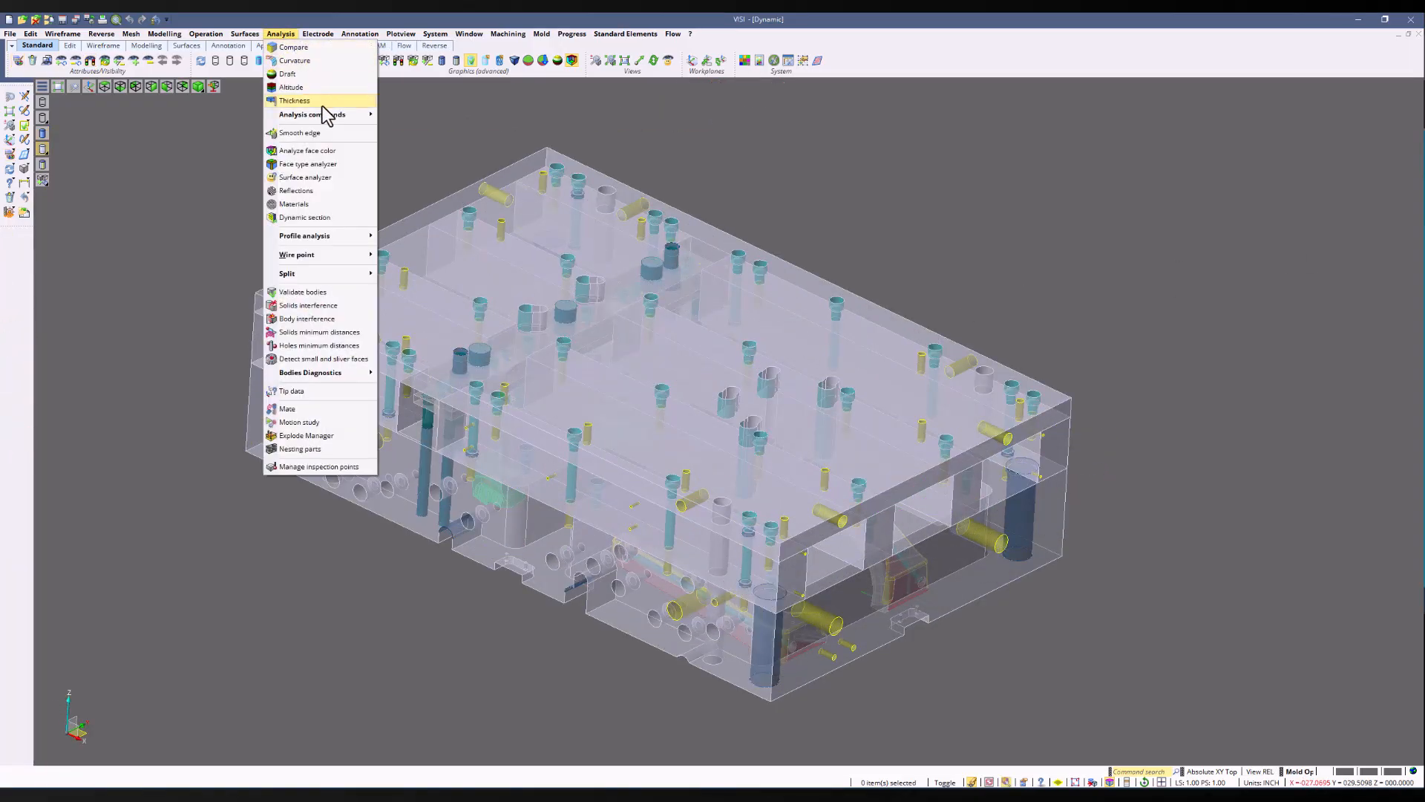
{"action": "left_click", "coordinate": [349, 306]}
{"action": "scroll", "coordinate": [371, 267], "scroll_direction": "down", "scroll_amount": 5}
{"action": "left_click_drag", "start_coordinate": [392, 268], "coordinate": [1050, 681]}
{"action": "right_click", "coordinate": [922, 577]}
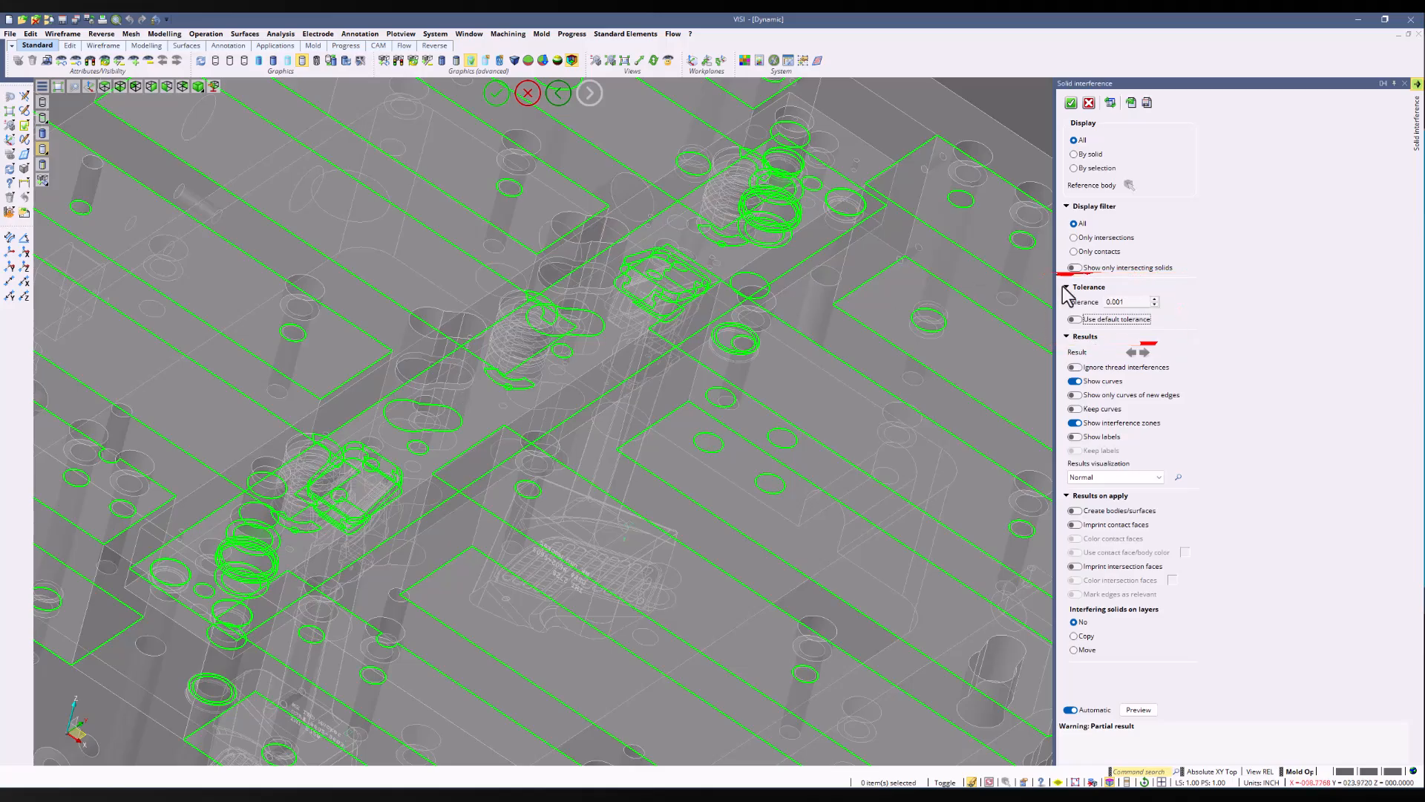
{"action": "double_click", "coordinate": [1136, 303]}
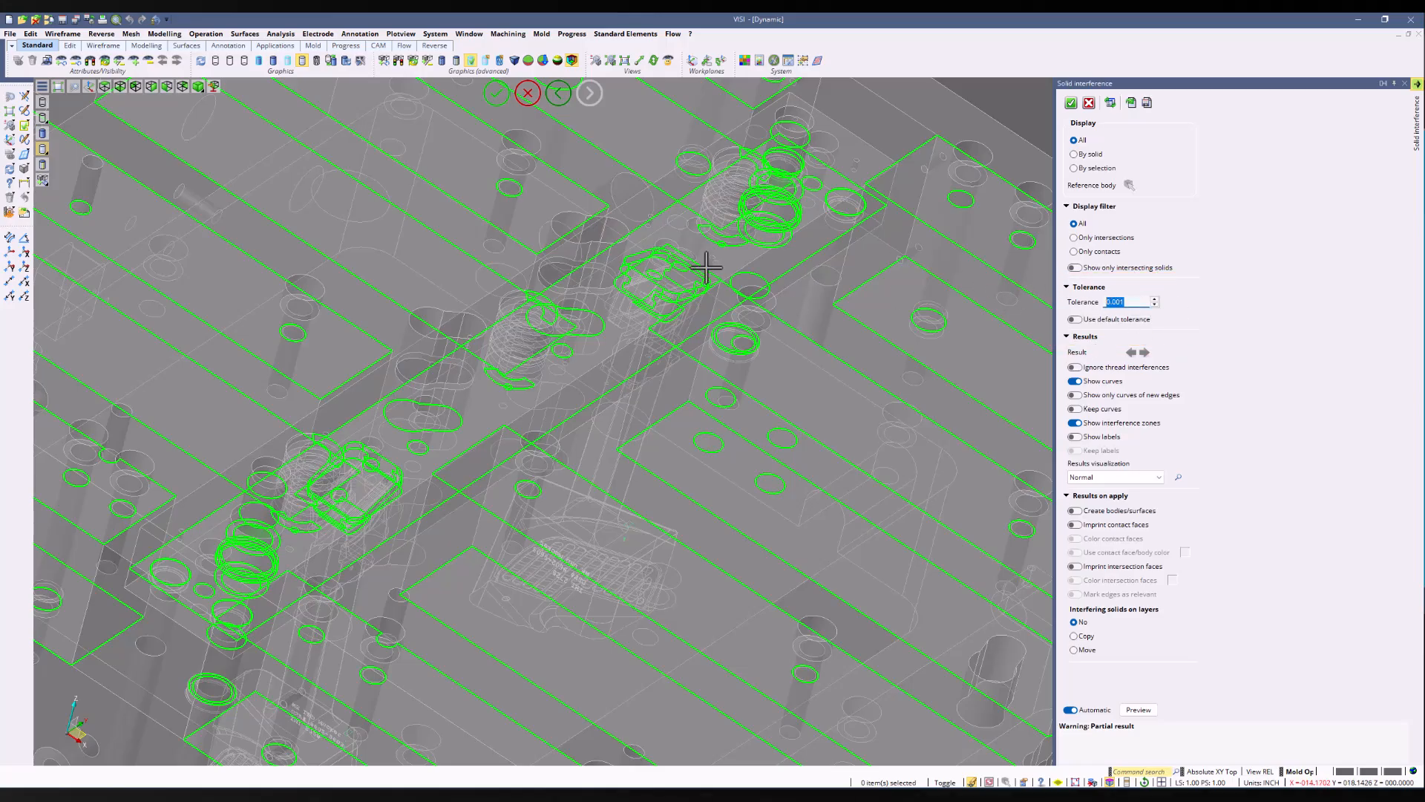
{"action": "scroll", "coordinate": [707, 267], "scroll_direction": "down", "scroll_amount": 5}
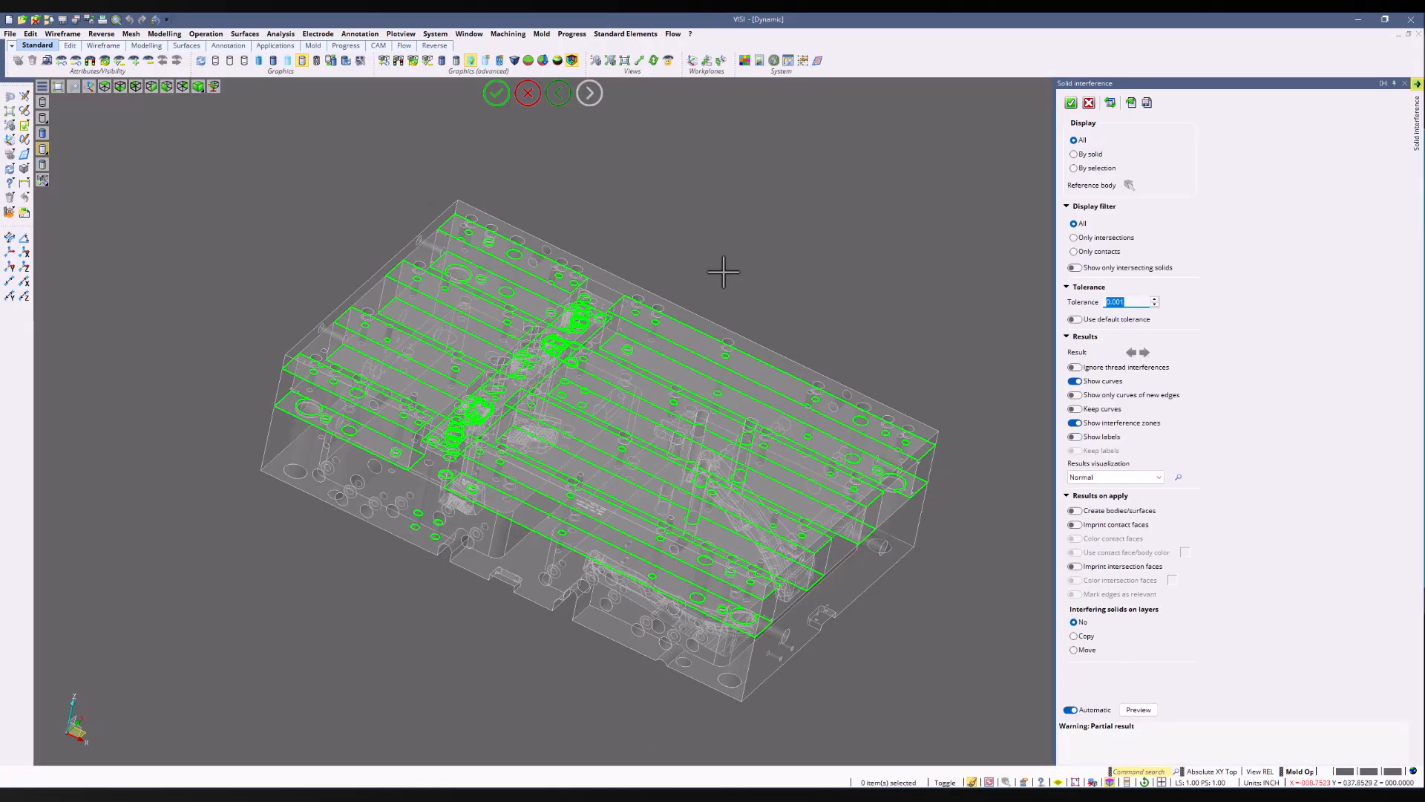